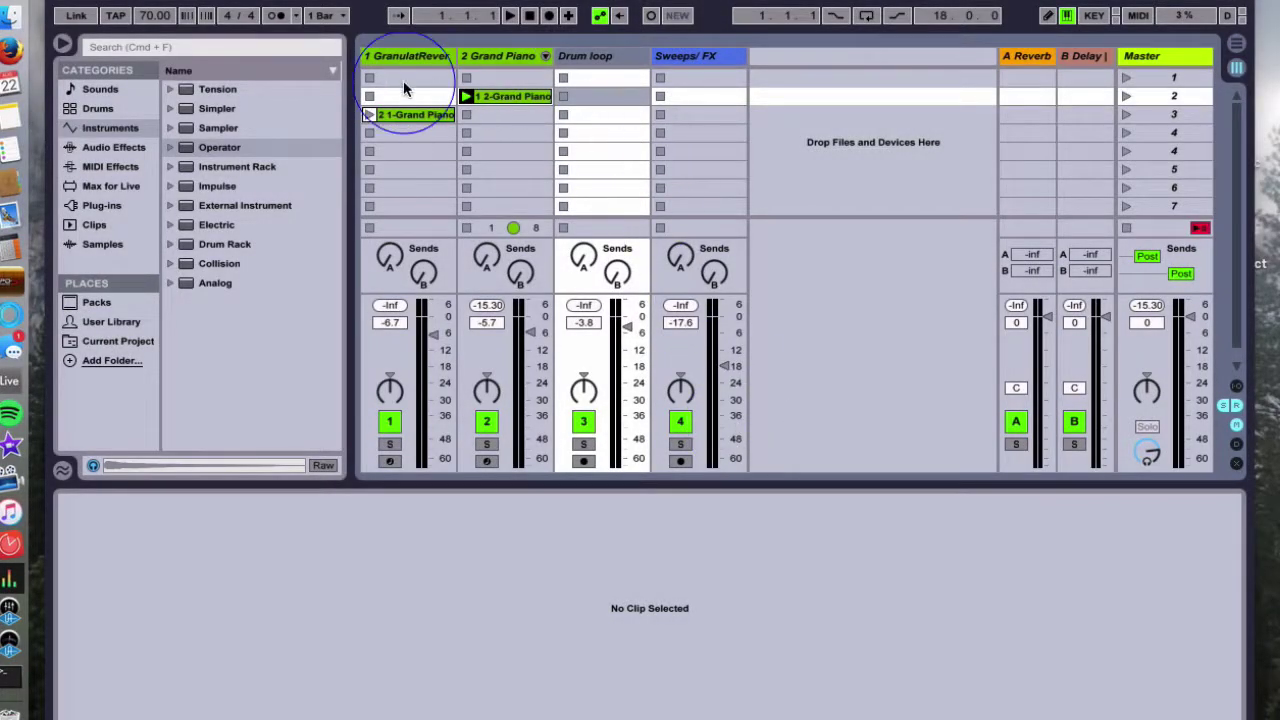
- Select the Grand Piano track, browse Sounds > Instruments, and bring its whole rack into view
click(490, 60)
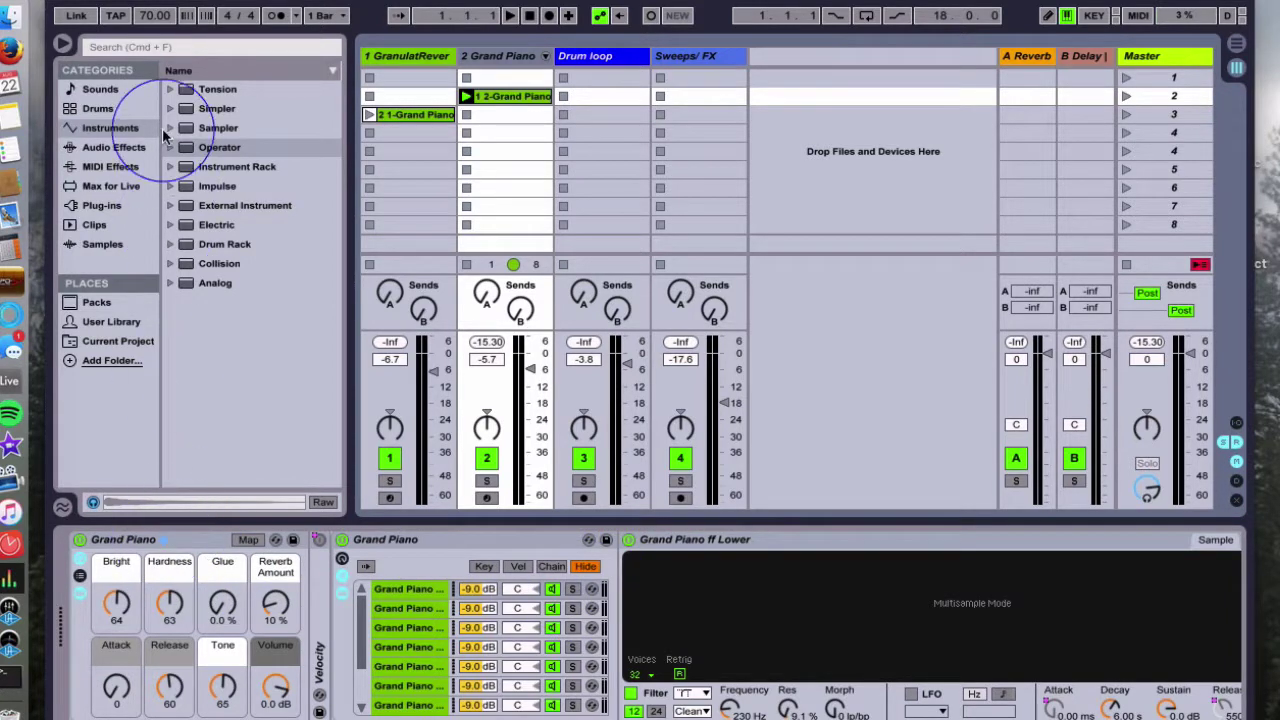
click(102, 95)
click(106, 128)
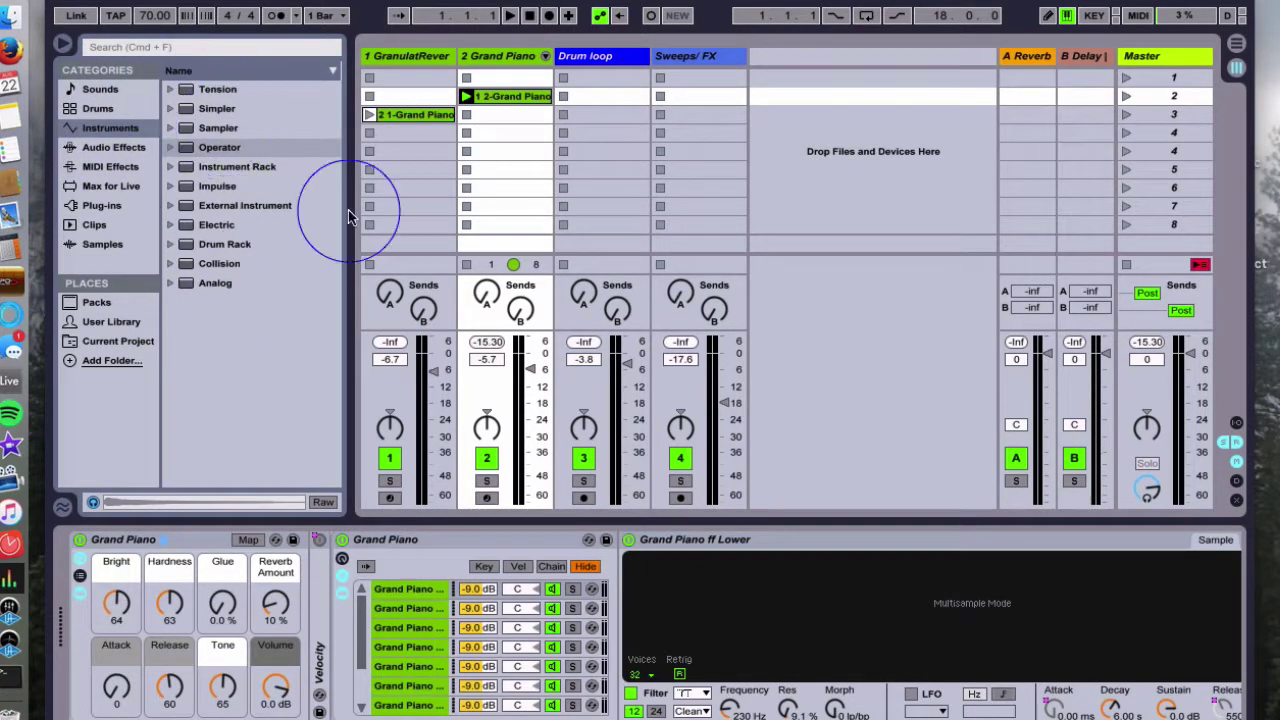
click(400, 539)
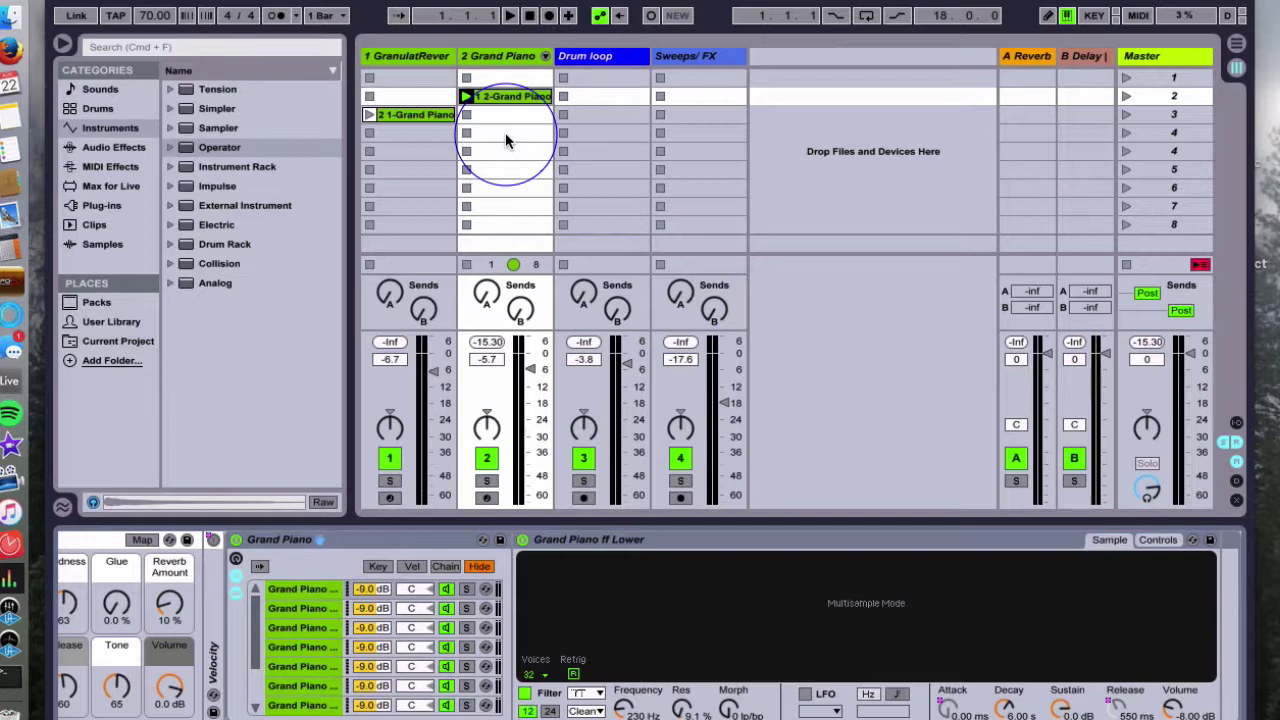
- Open the 1 2-Grand Piano clip's notes (F3, G#3, A#3, F#3) and launch the clip
double_click(510, 97)
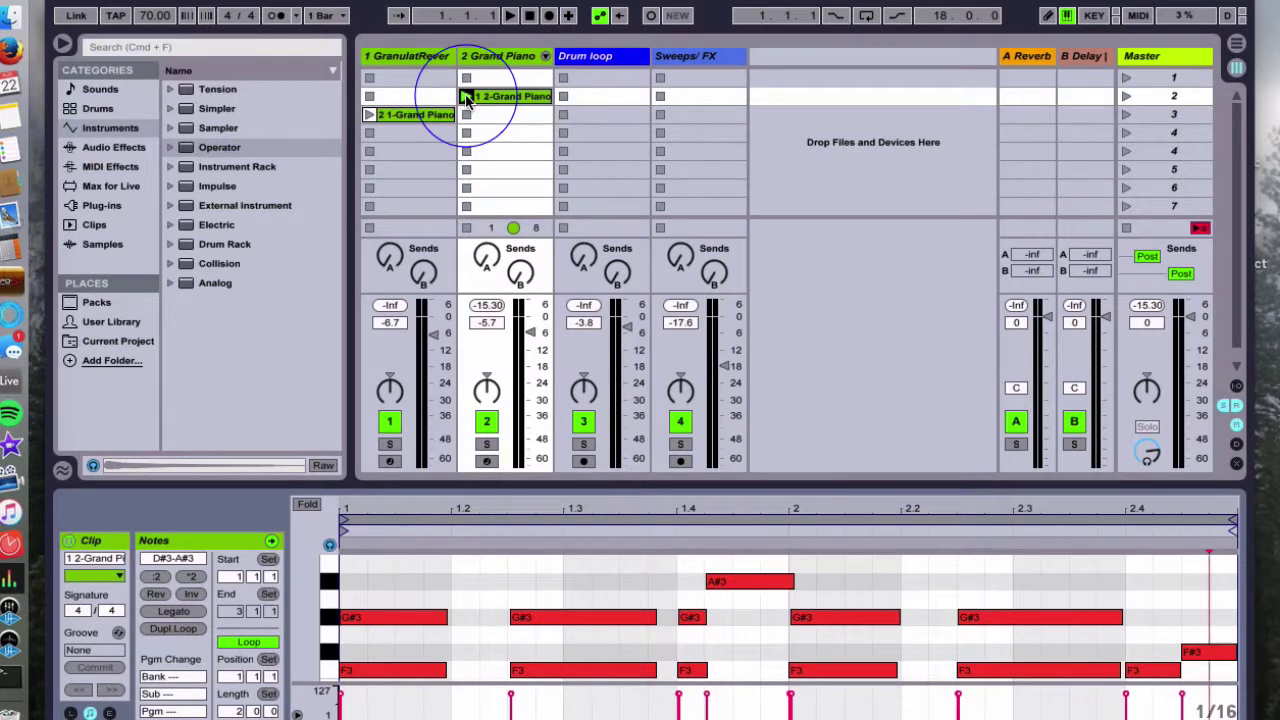
click(466, 97)
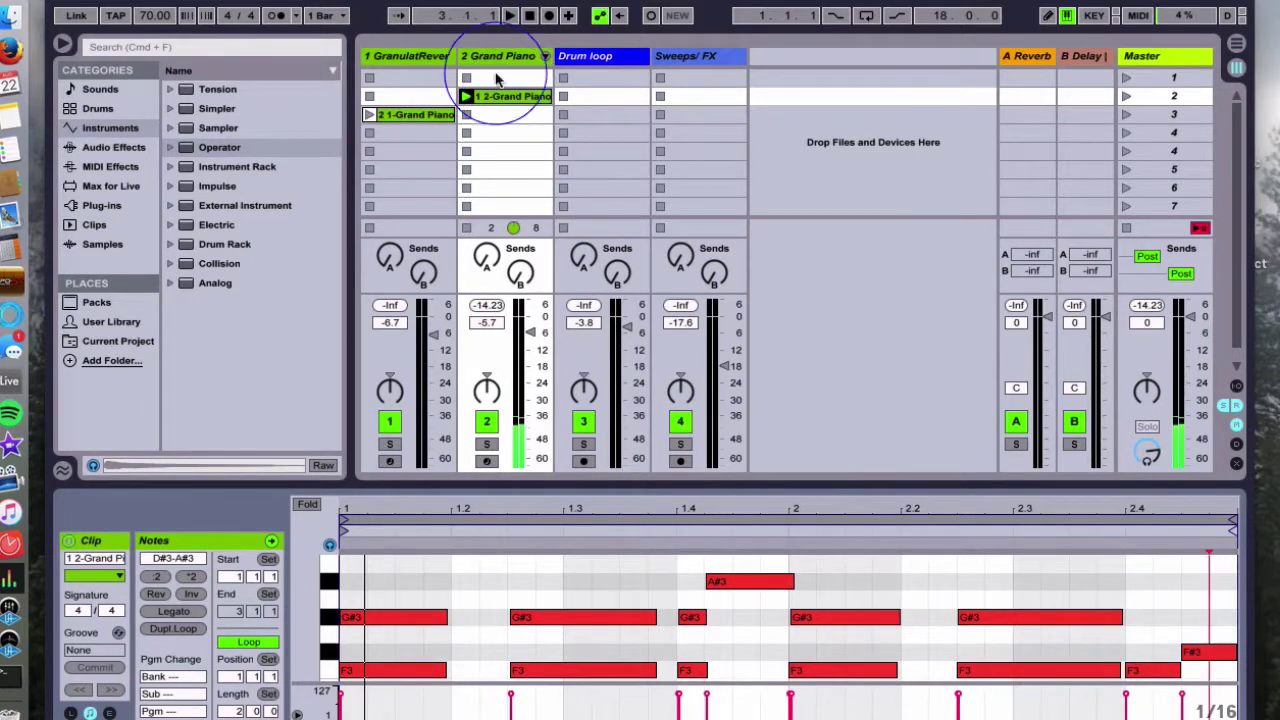
- Reselect the Grand Piano track and scroll the device view across its whole rack
click(490, 57)
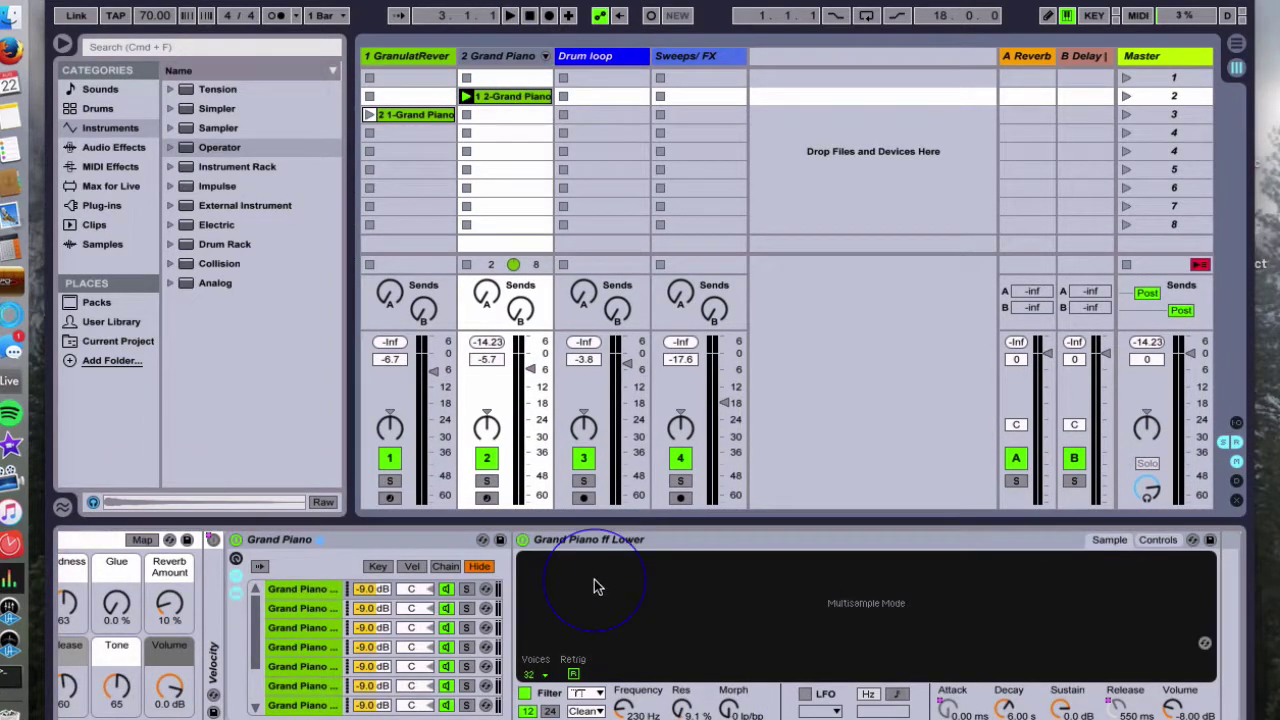
scroll(594, 587, left, 3)
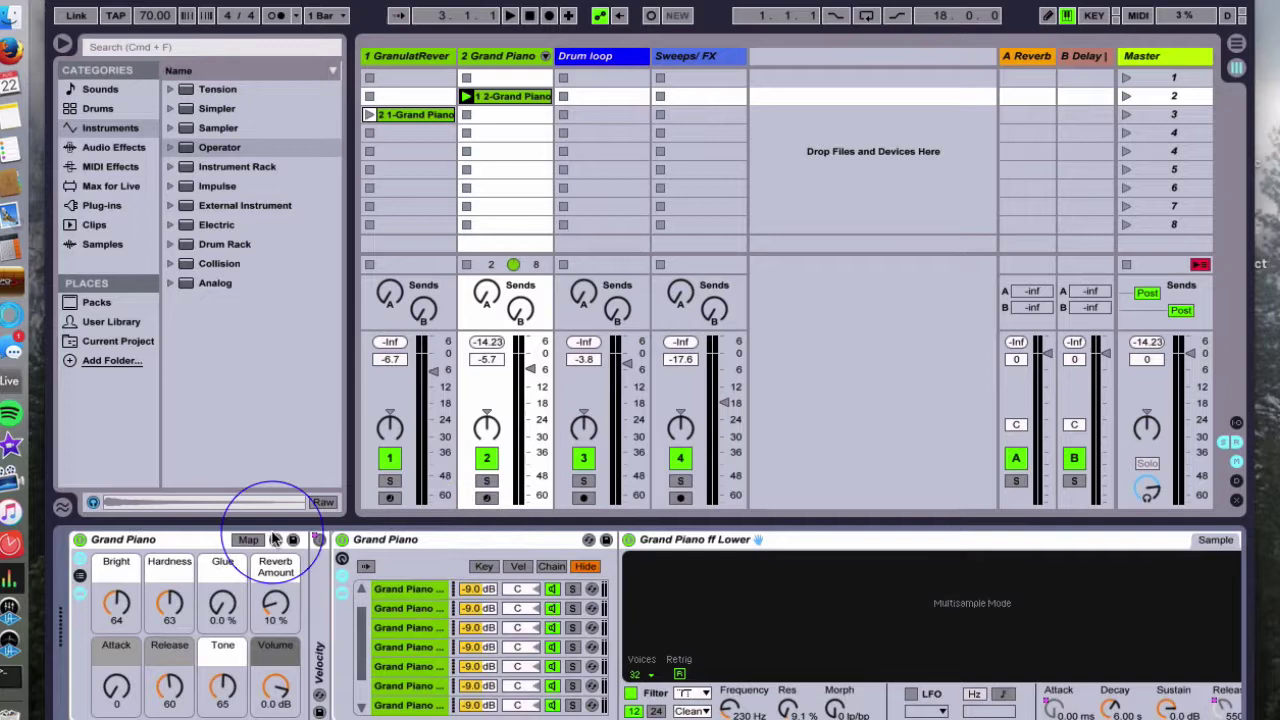
scroll(230, 545, right, 1)
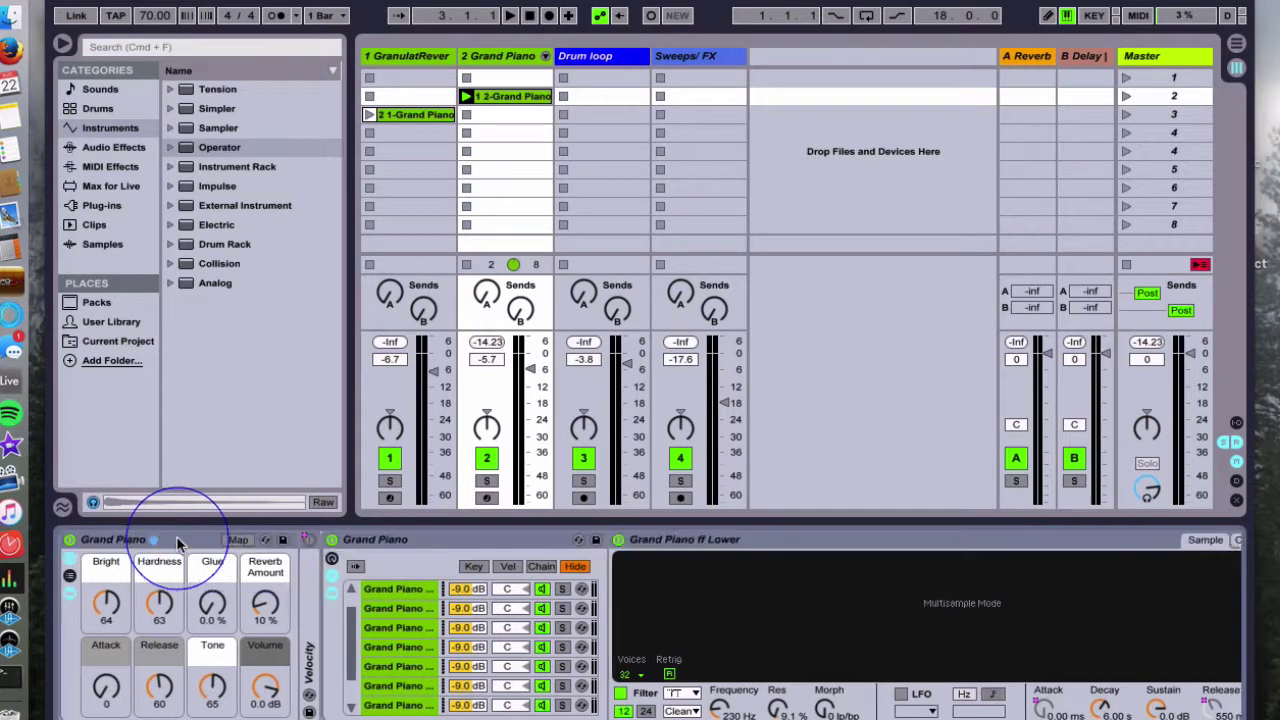
- Put track 2's instrument into hot-swap mode and clear the old 'grand' search
click(265, 541)
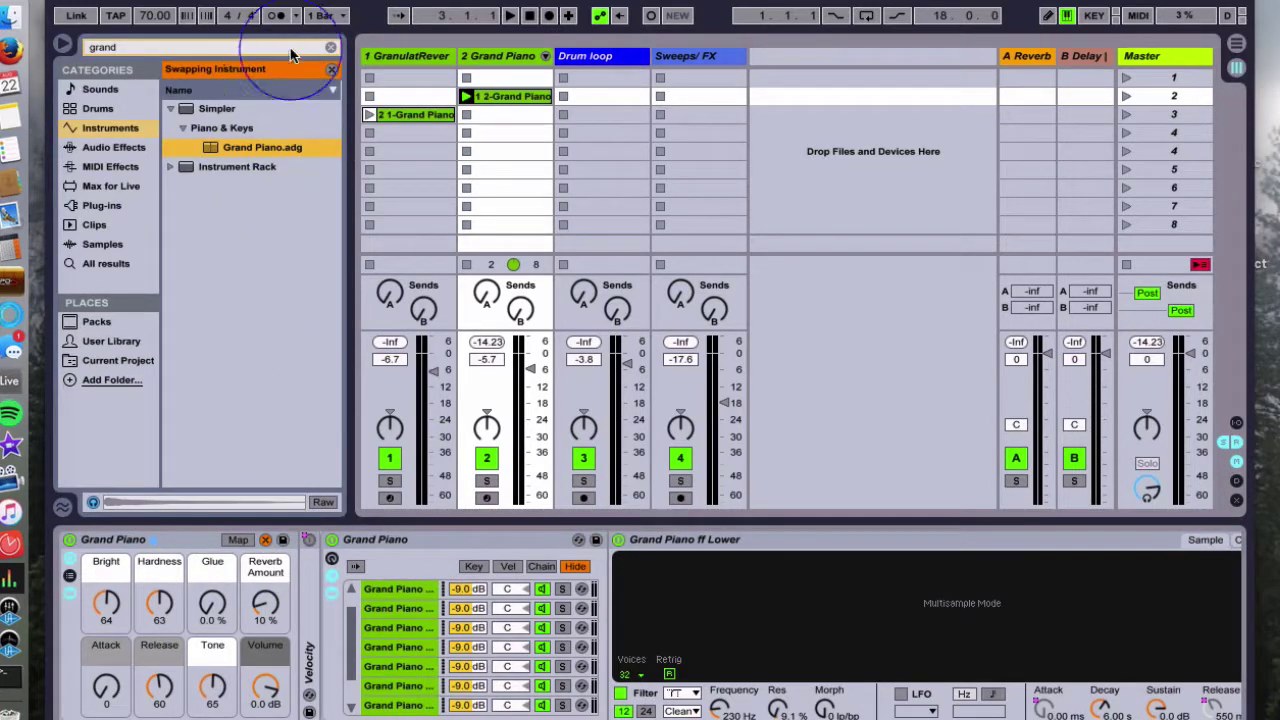
click(192, 48)
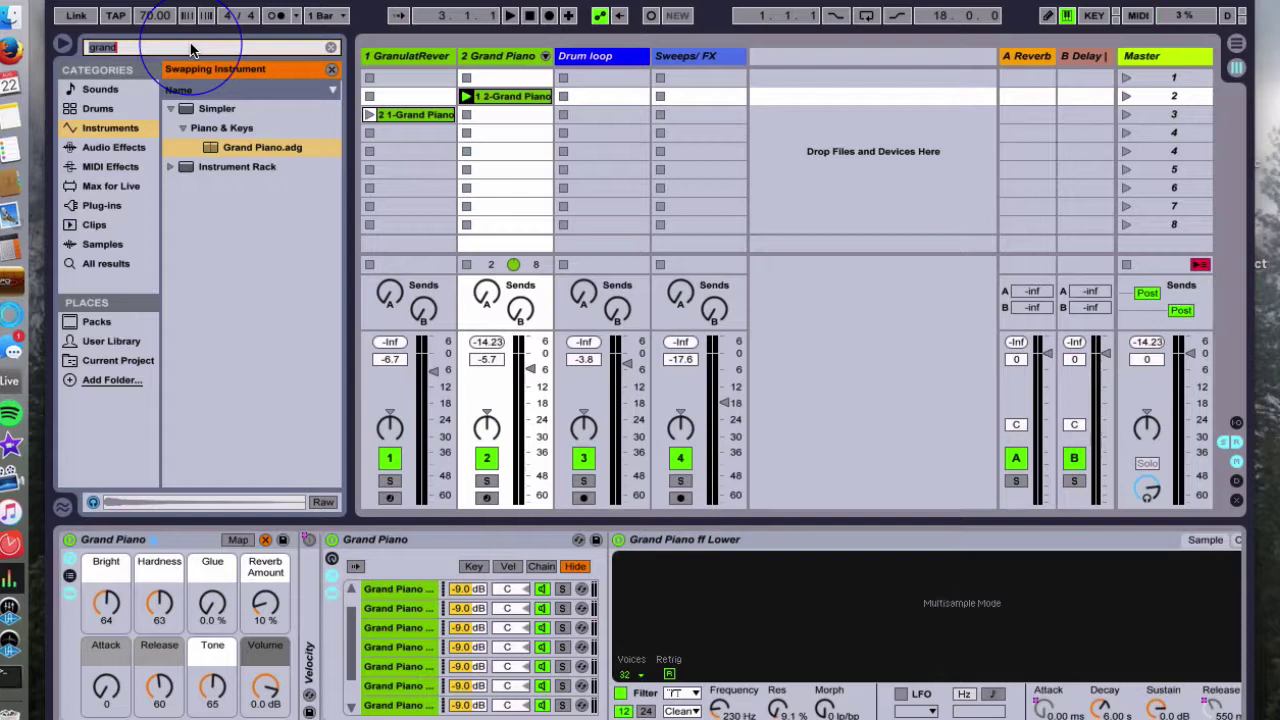
key(BackSpace)
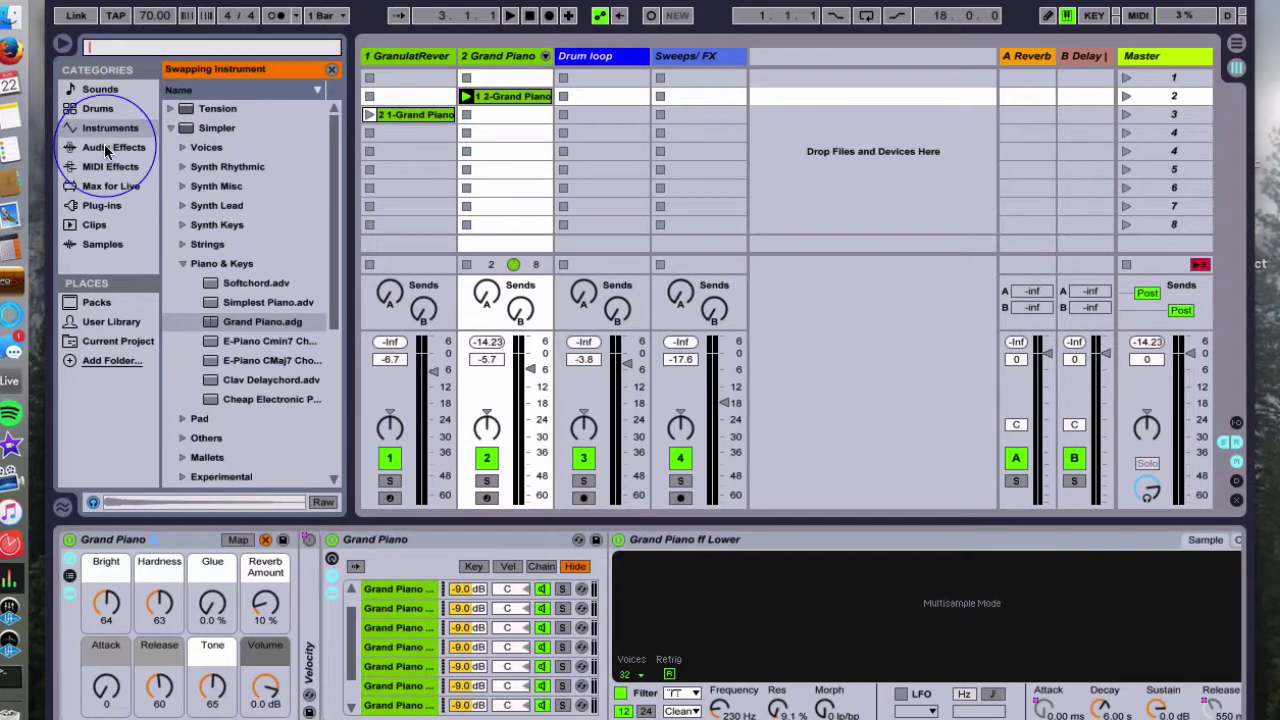
click(108, 128)
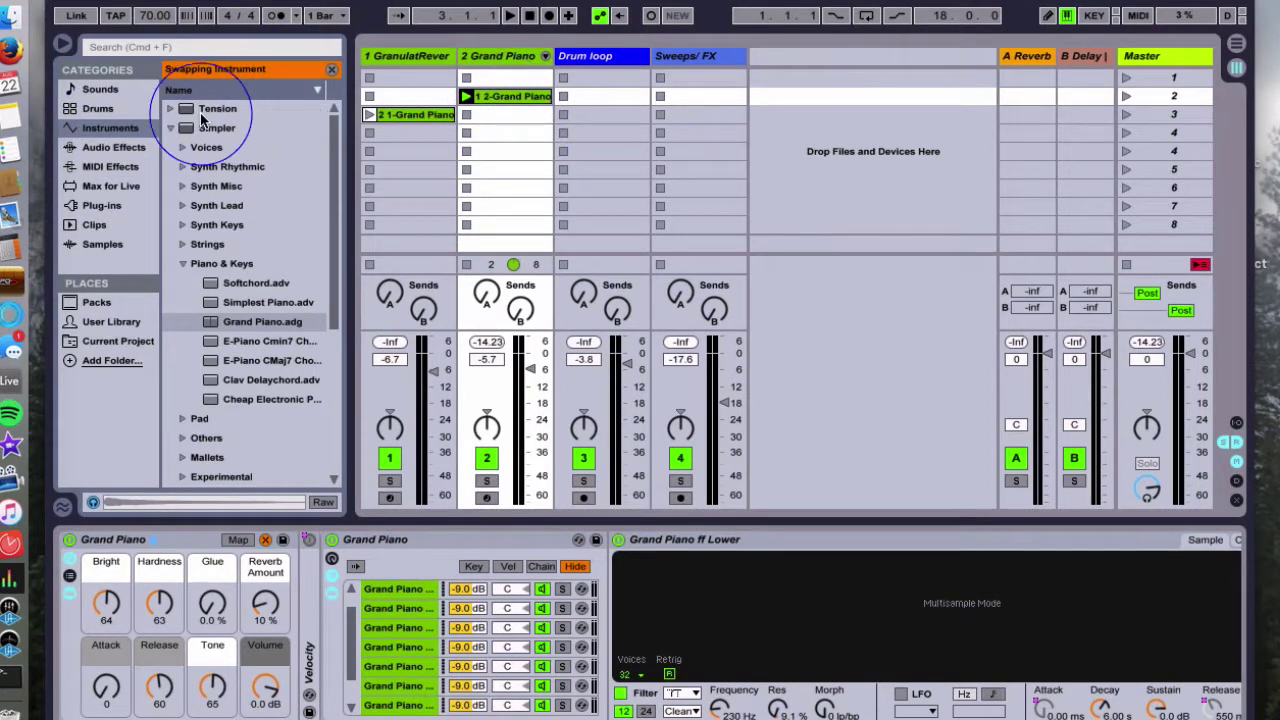
- Search 'click' and load Operator's Piano & Keys preset Clicky.adv onto track 2
click(178, 47)
text(click)
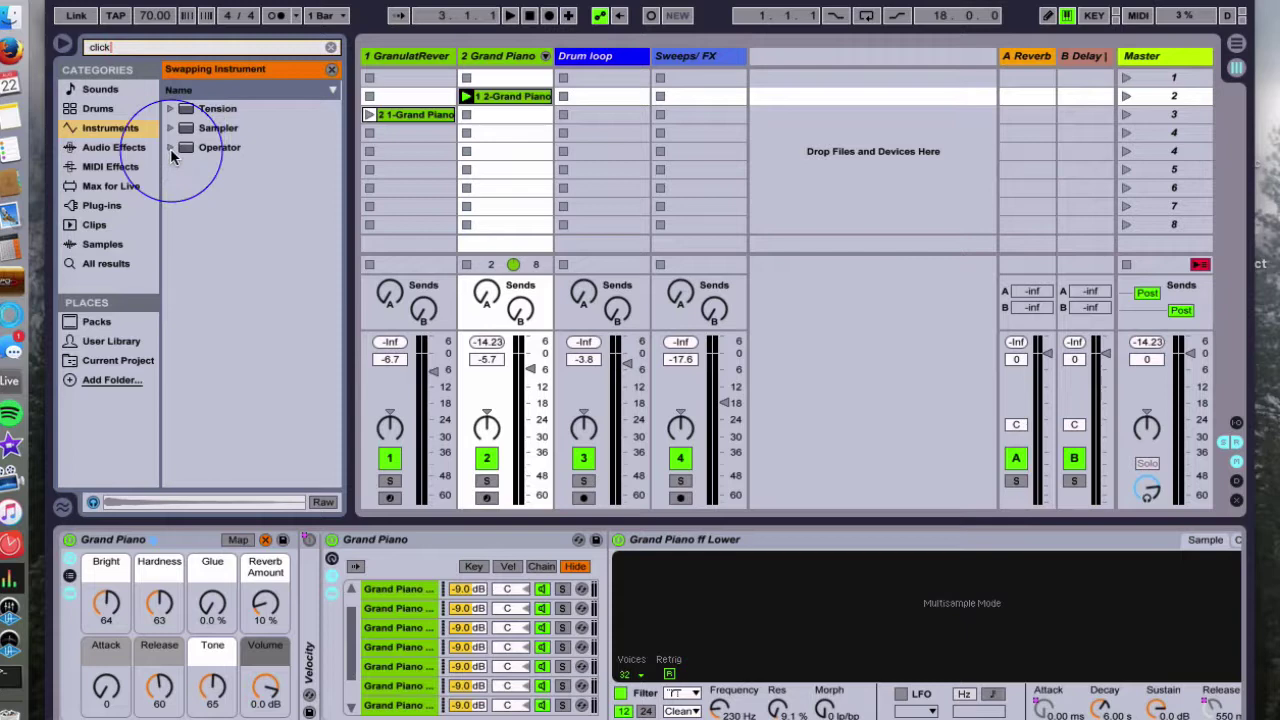
click(171, 148)
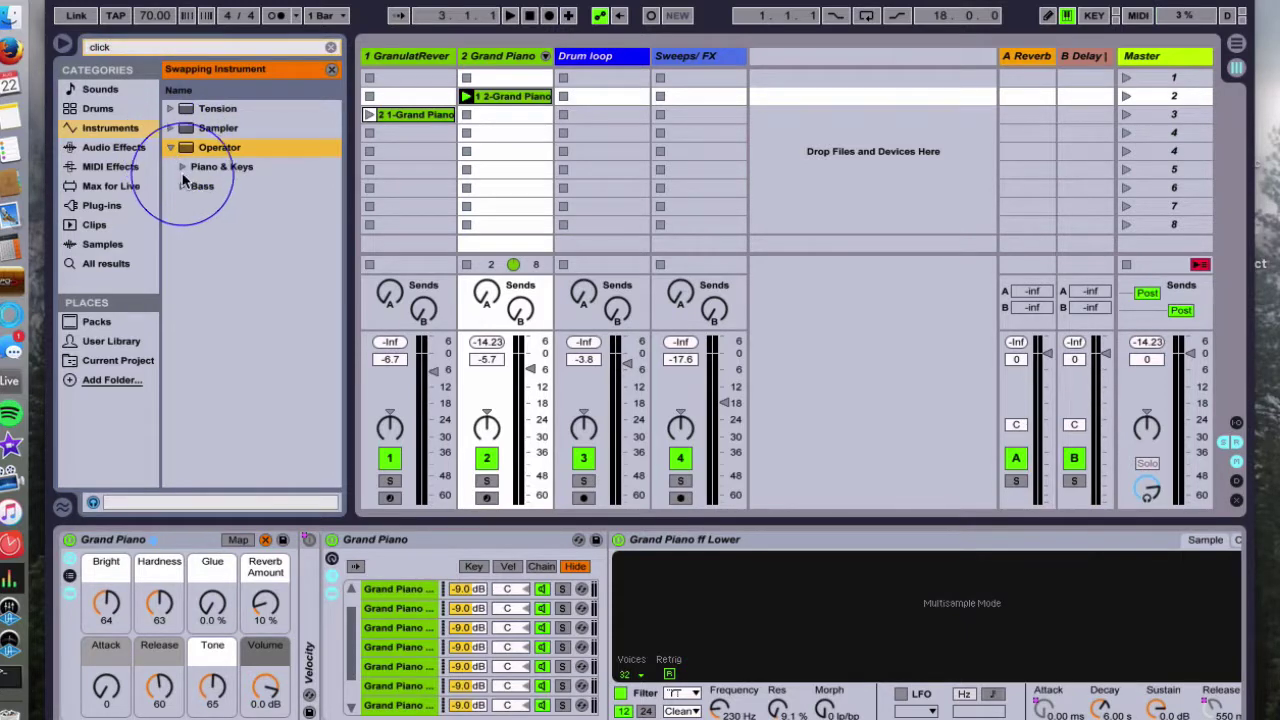
click(182, 184)
click(182, 184)
click(182, 167)
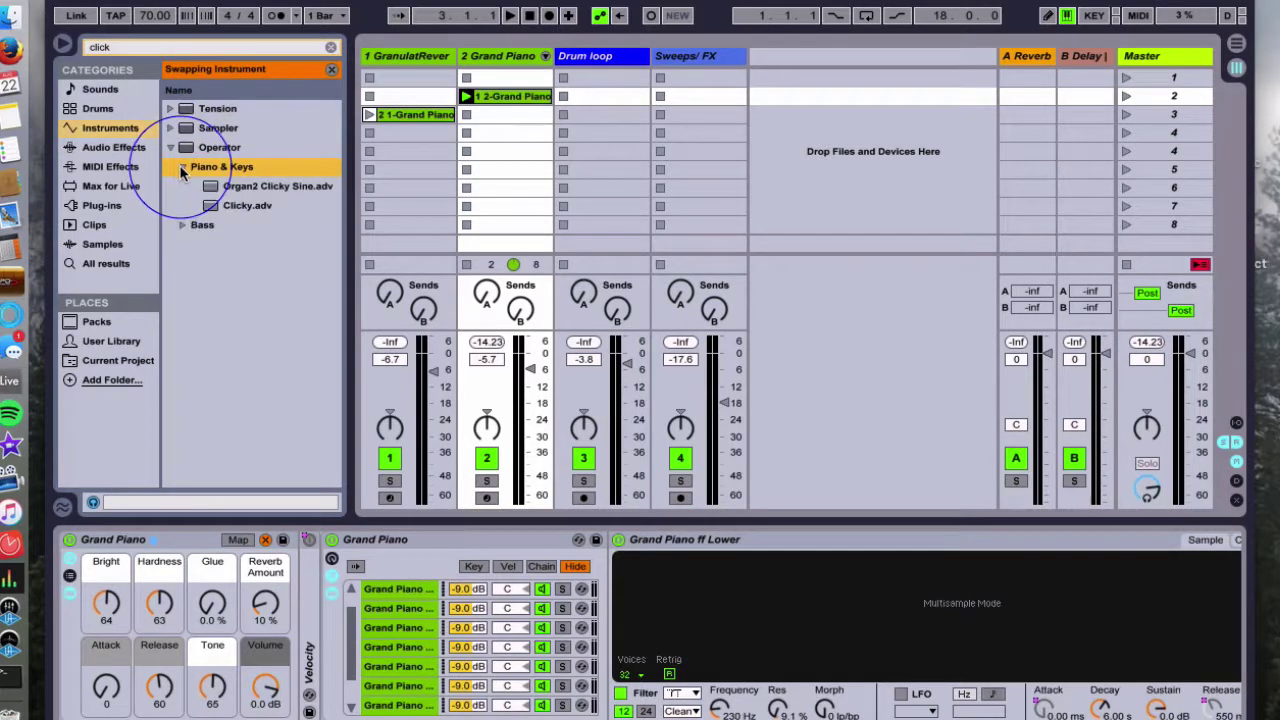
double_click(240, 206)
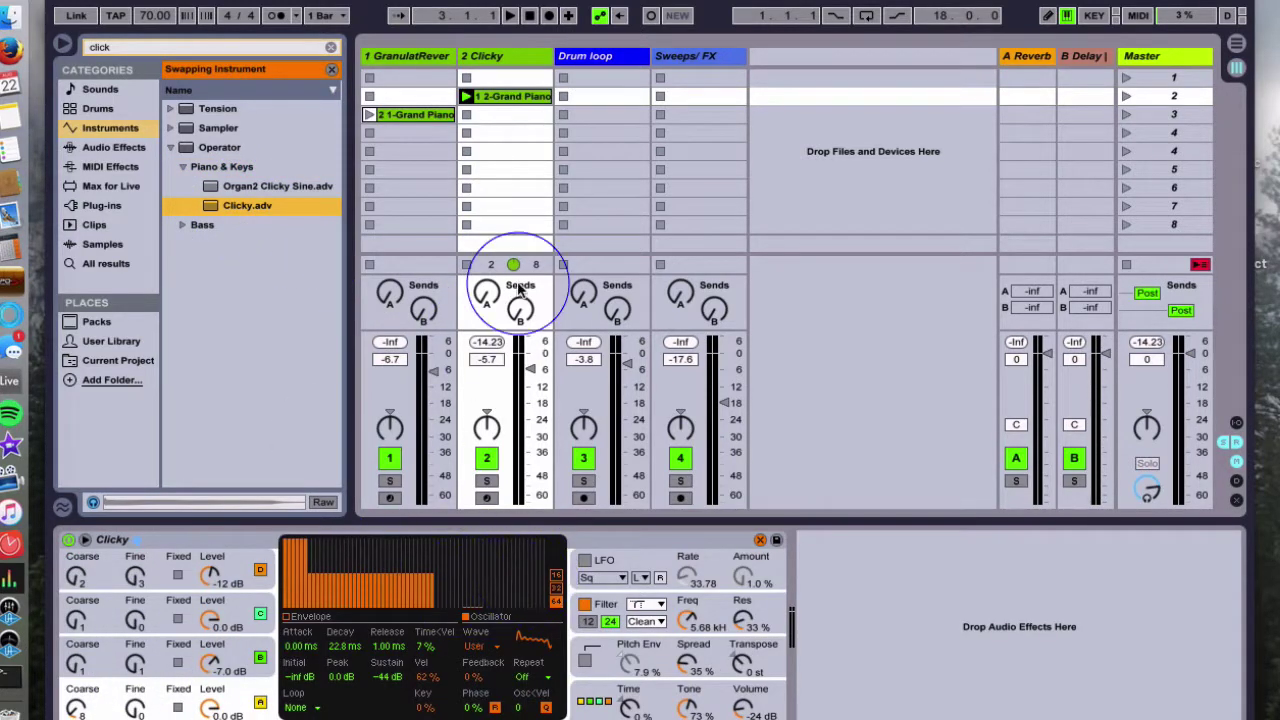
- Play the set to hear Clicky, then launch empty Scene 1 to stop the piano clip
key(space)
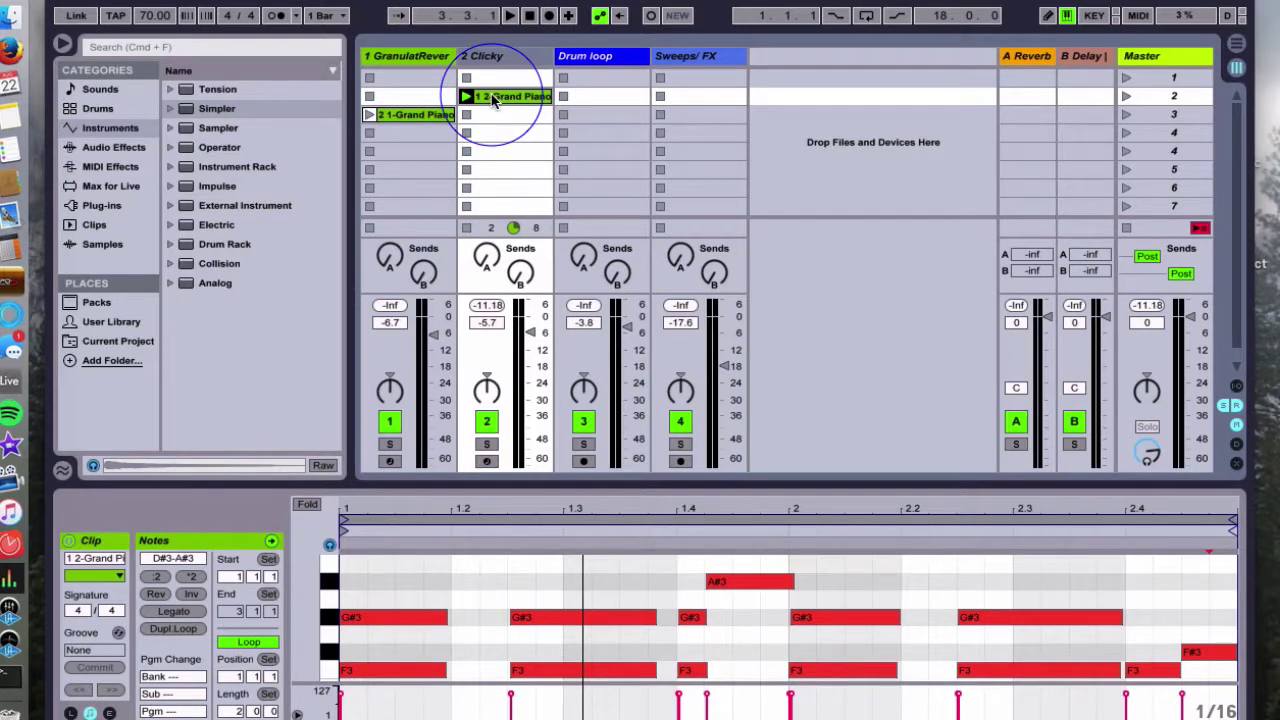
click(1163, 80)
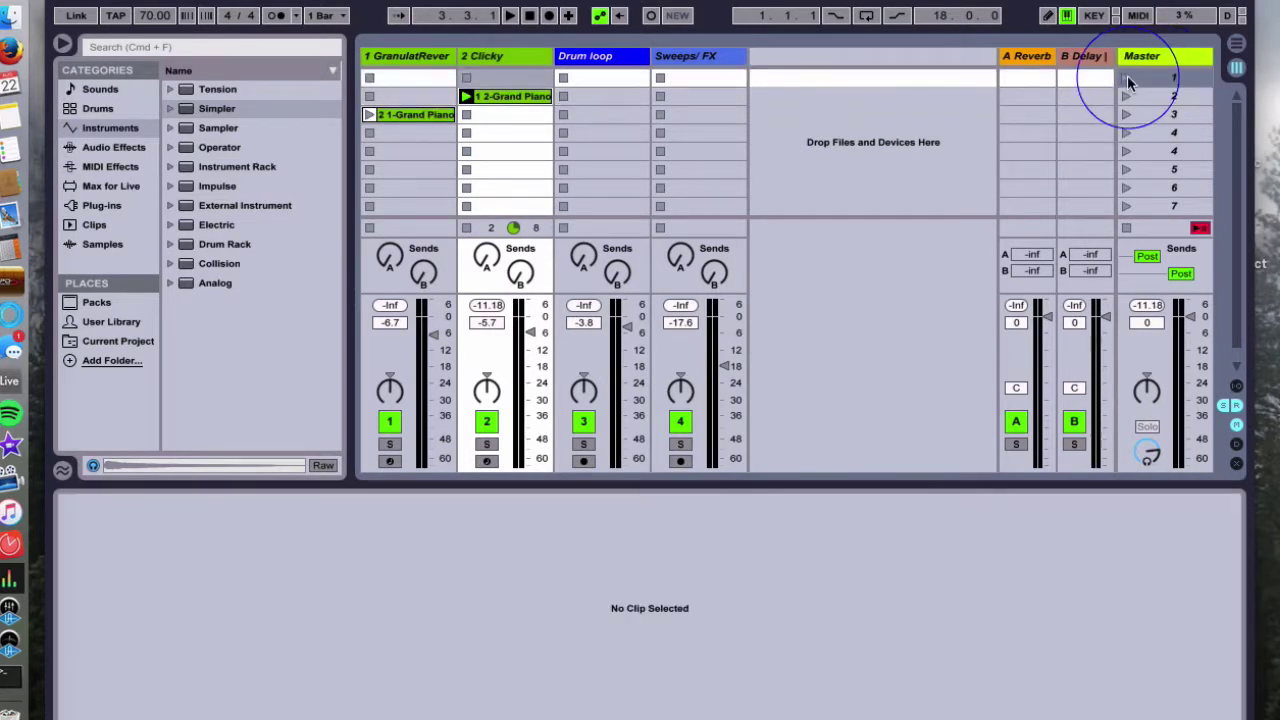
click(1157, 96)
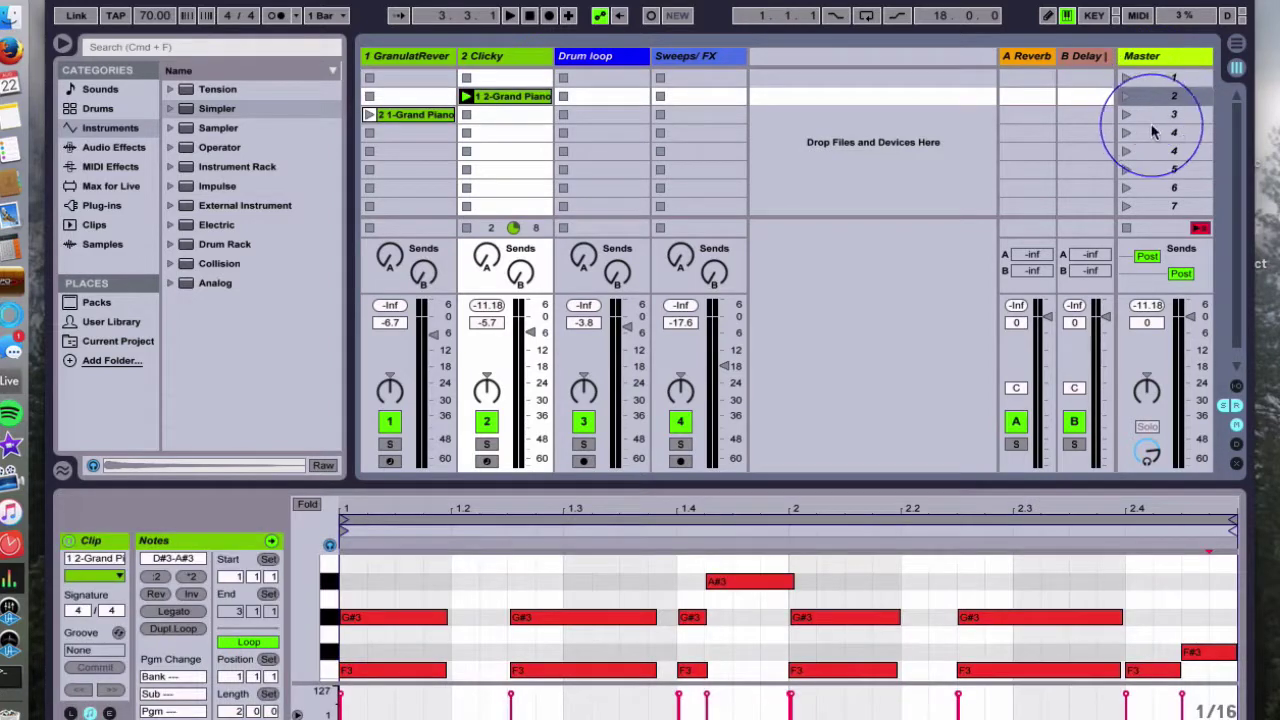
click(1152, 132)
click(1126, 79)
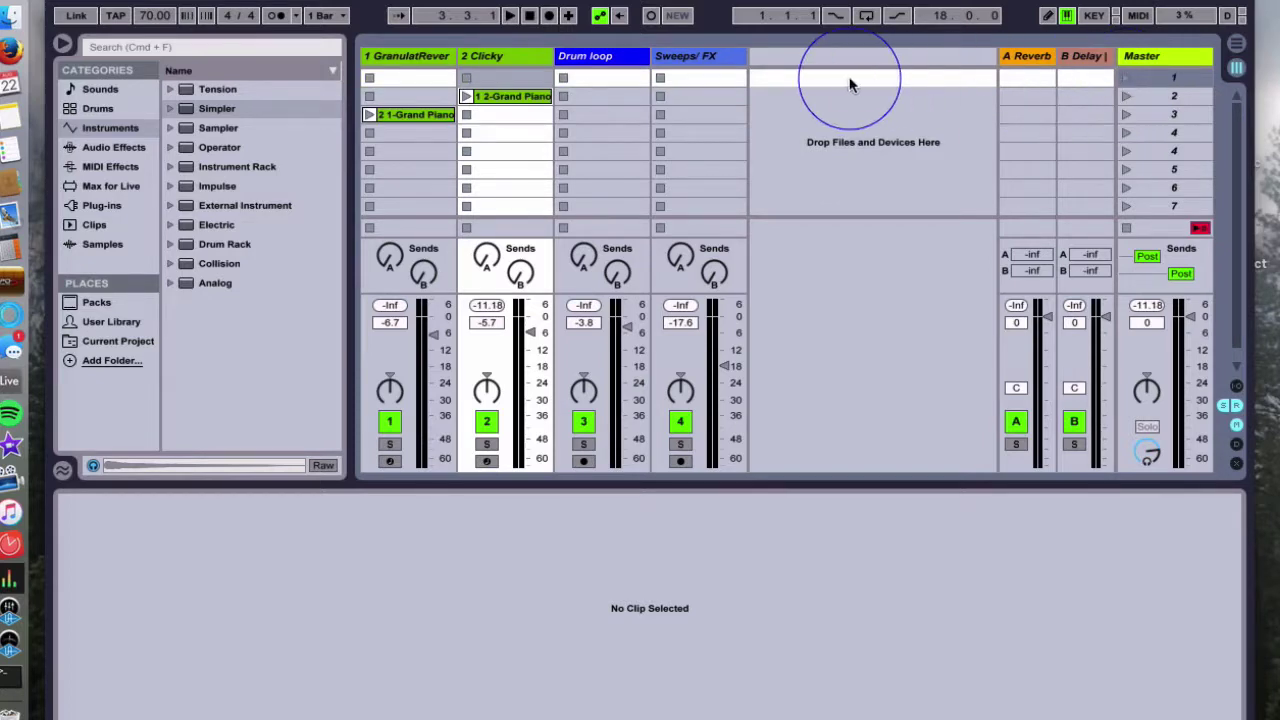
- Step through the Sweeps/FX, Drum loop, 2 Clicky and 1 GranulatRever tracks
click(712, 78)
click(600, 79)
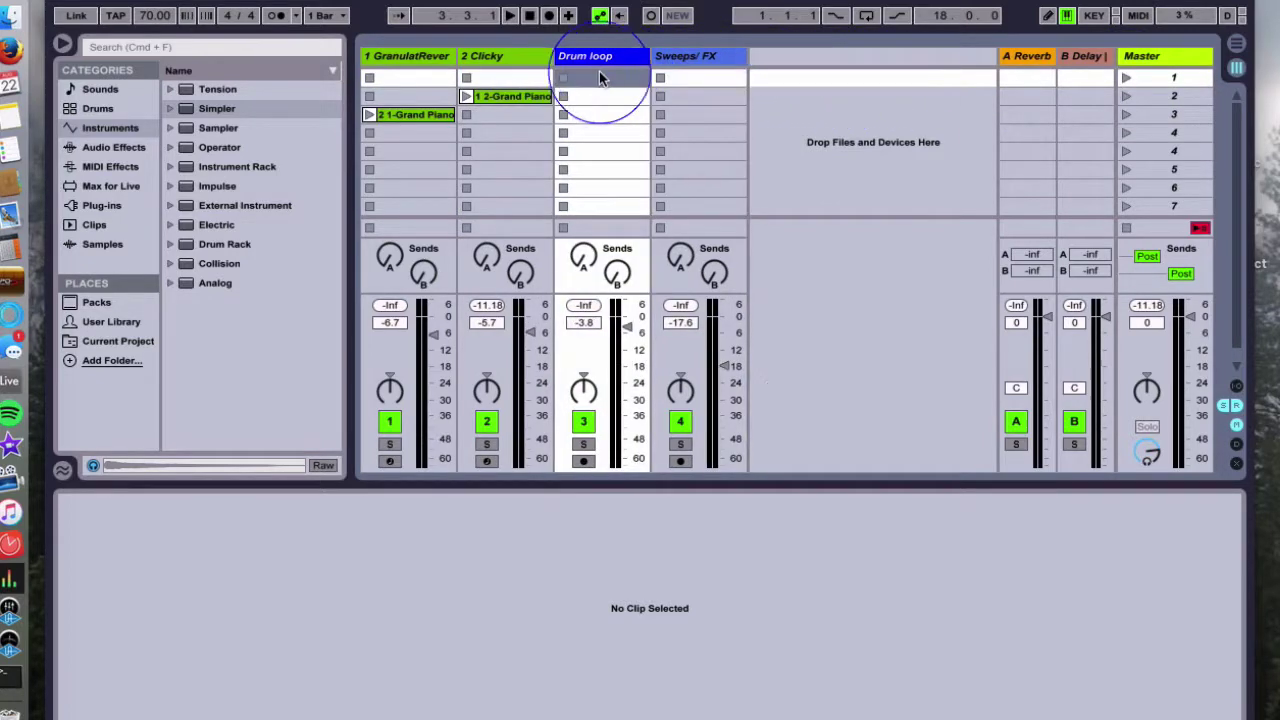
click(510, 79)
click(412, 78)
click(516, 60)
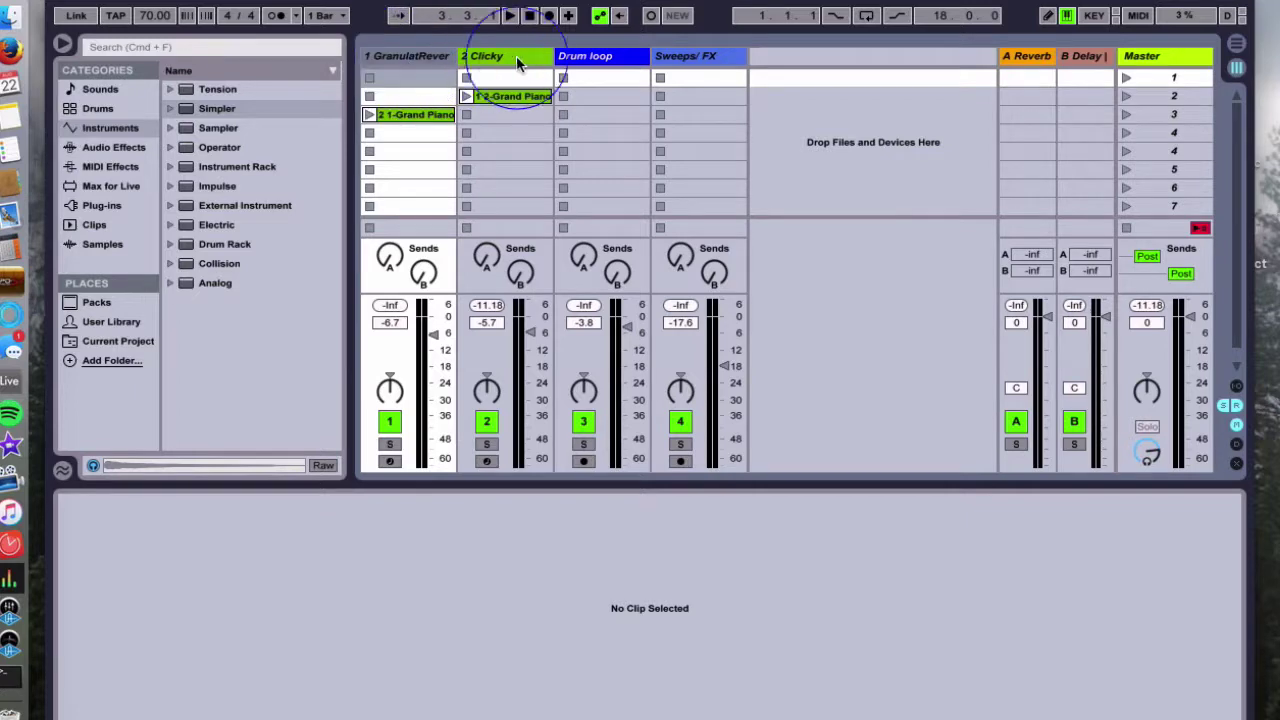
click(600, 57)
click(700, 57)
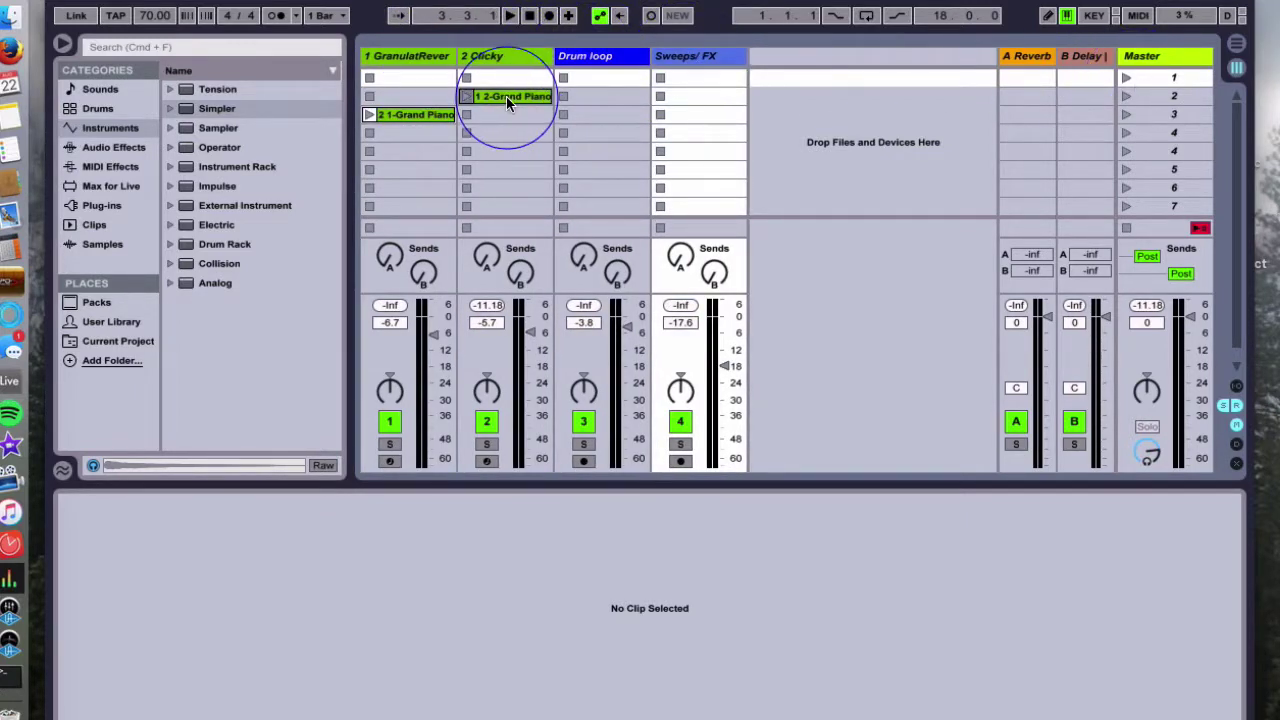
- Move the Clicky track's Grand Piano clip up to scene 1 and check track 1's and Clicky's devices
drag(506, 96, 505, 82)
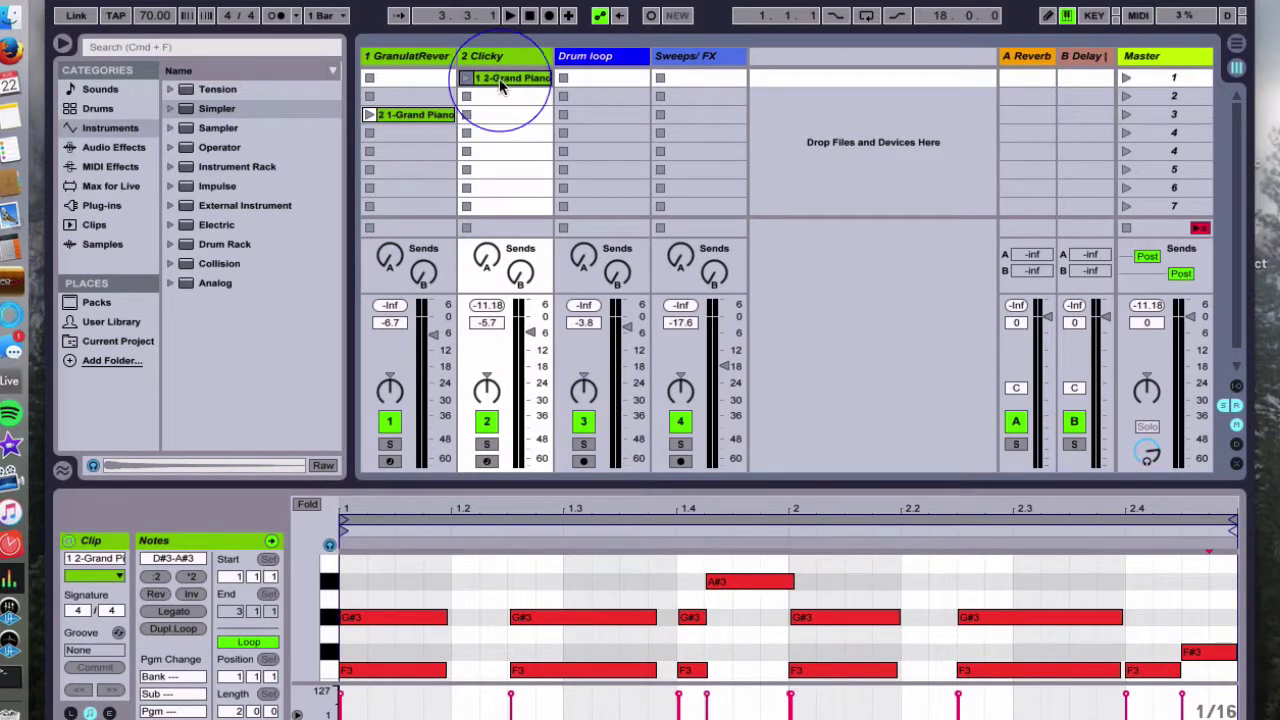
click(485, 60)
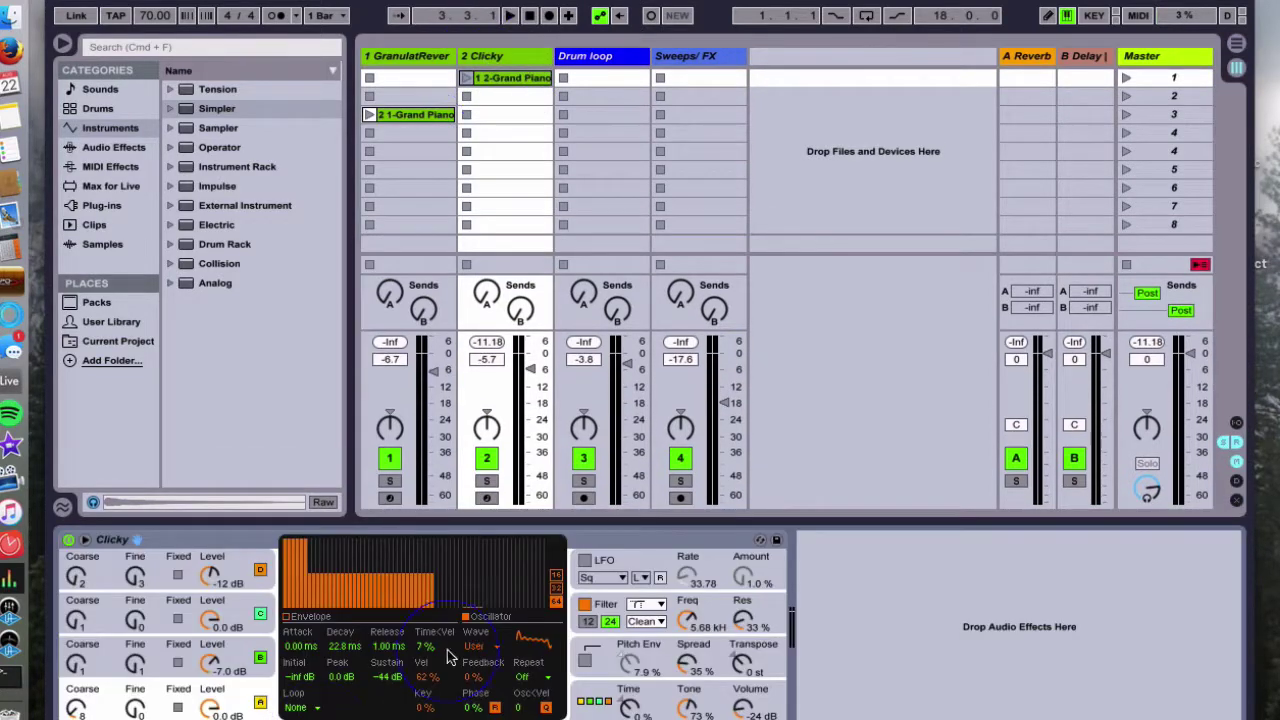
click(421, 88)
click(398, 60)
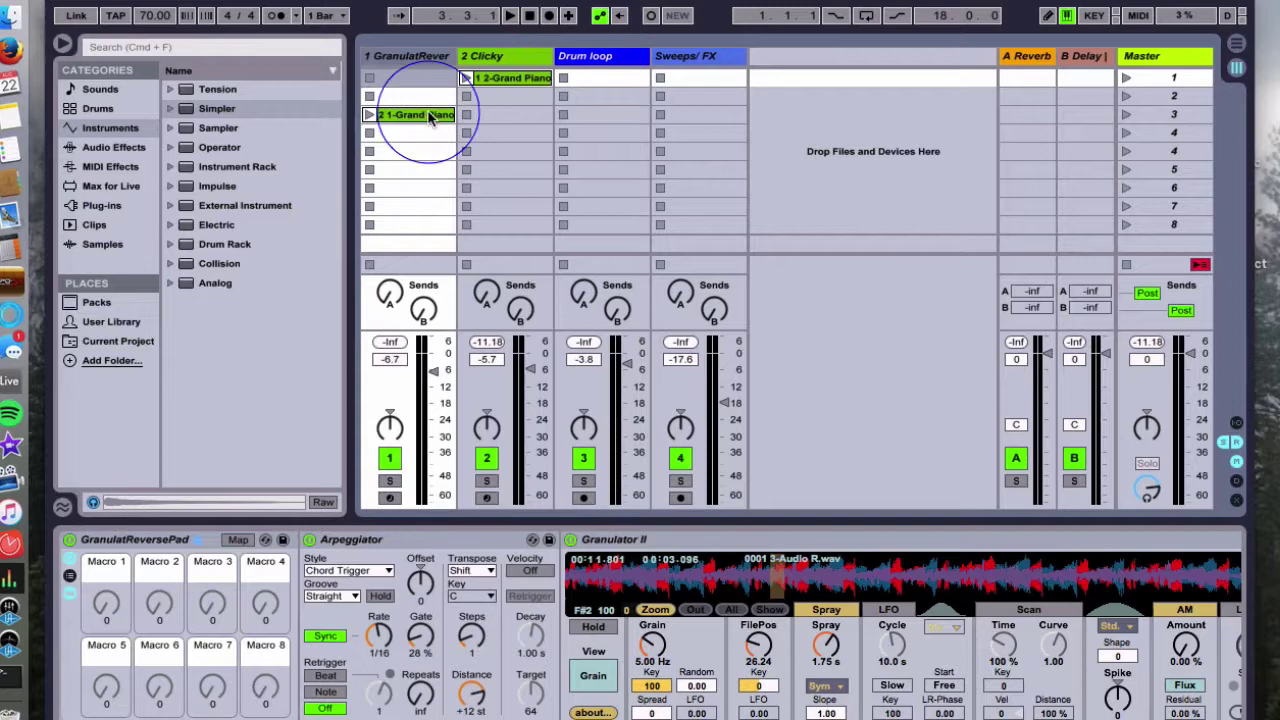
click(478, 58)
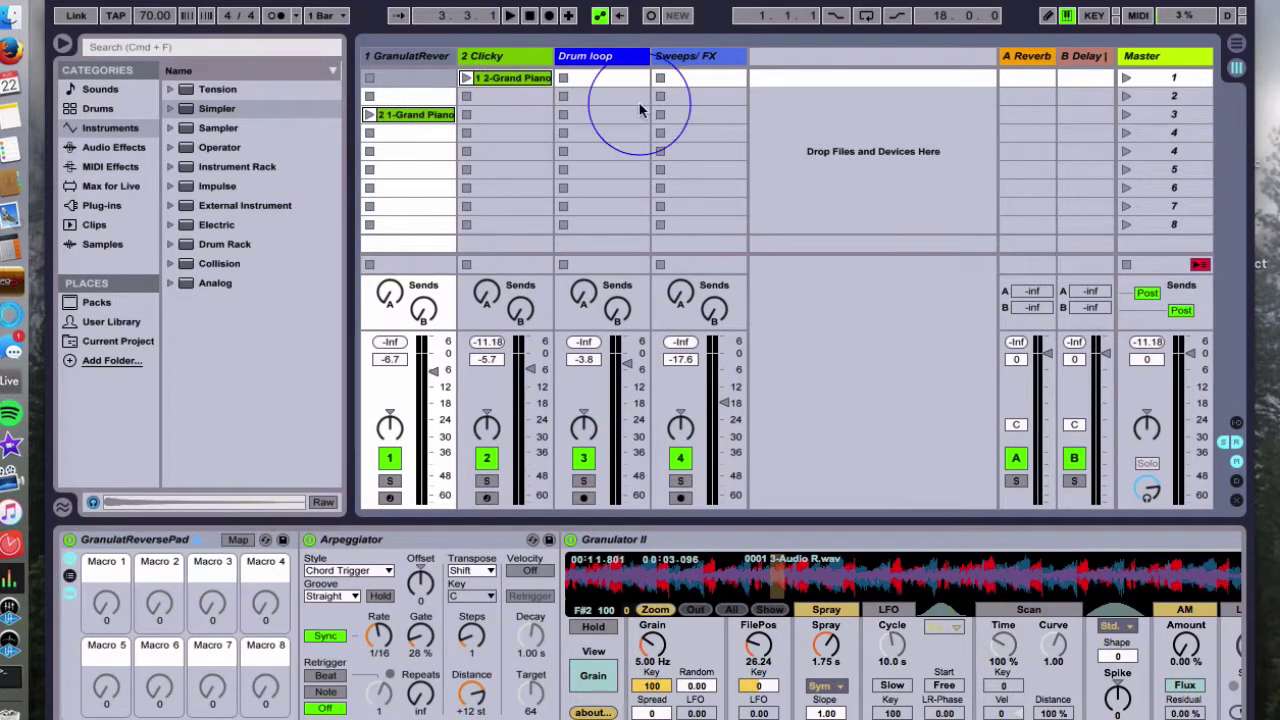
click(468, 90)
- Open the GranulatRever Grand Piano clip's notes, drag it up, and review scenes 1–3
double_click(414, 117)
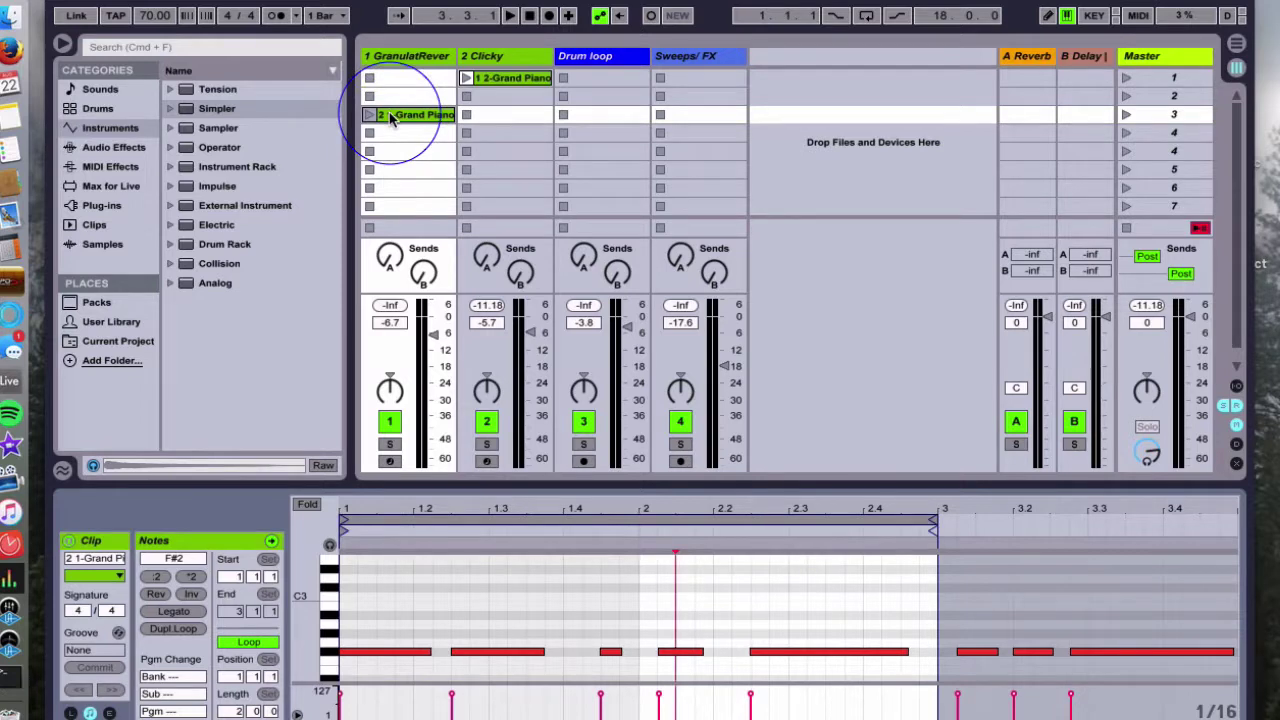
drag(391, 117, 502, 102)
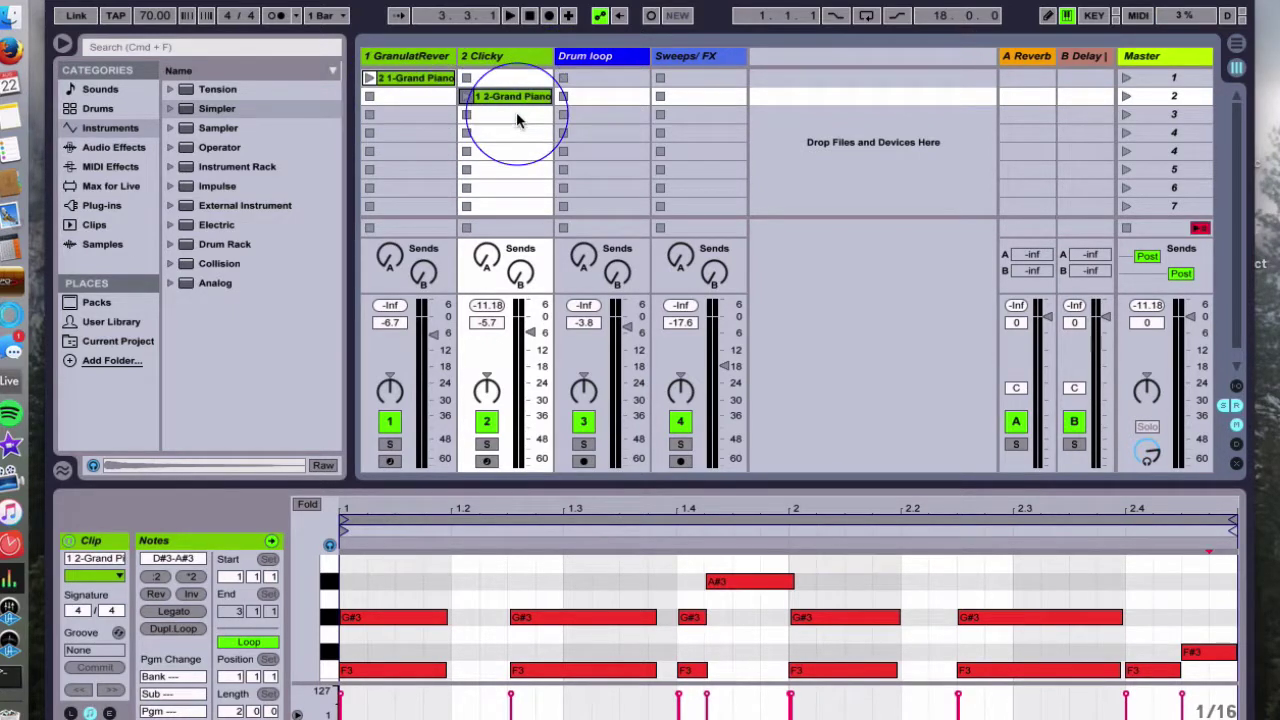
click(1143, 96)
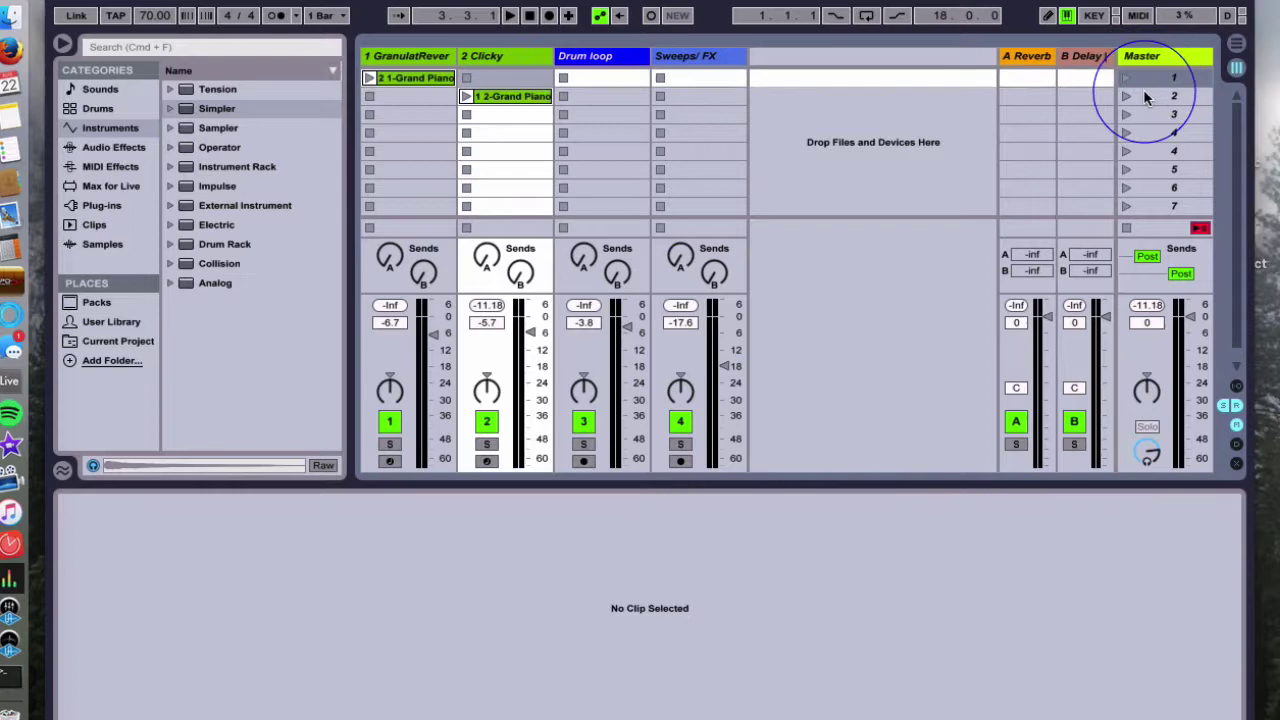
click(1143, 116)
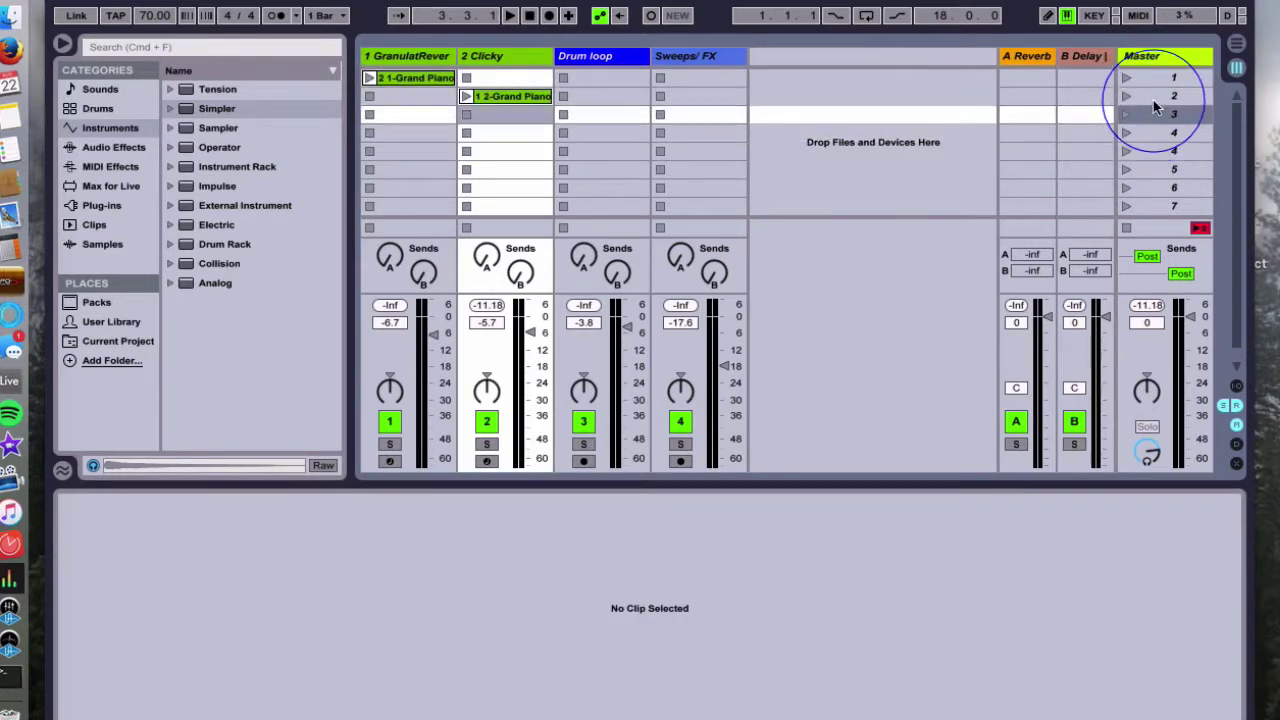
click(1155, 92)
click(1154, 81)
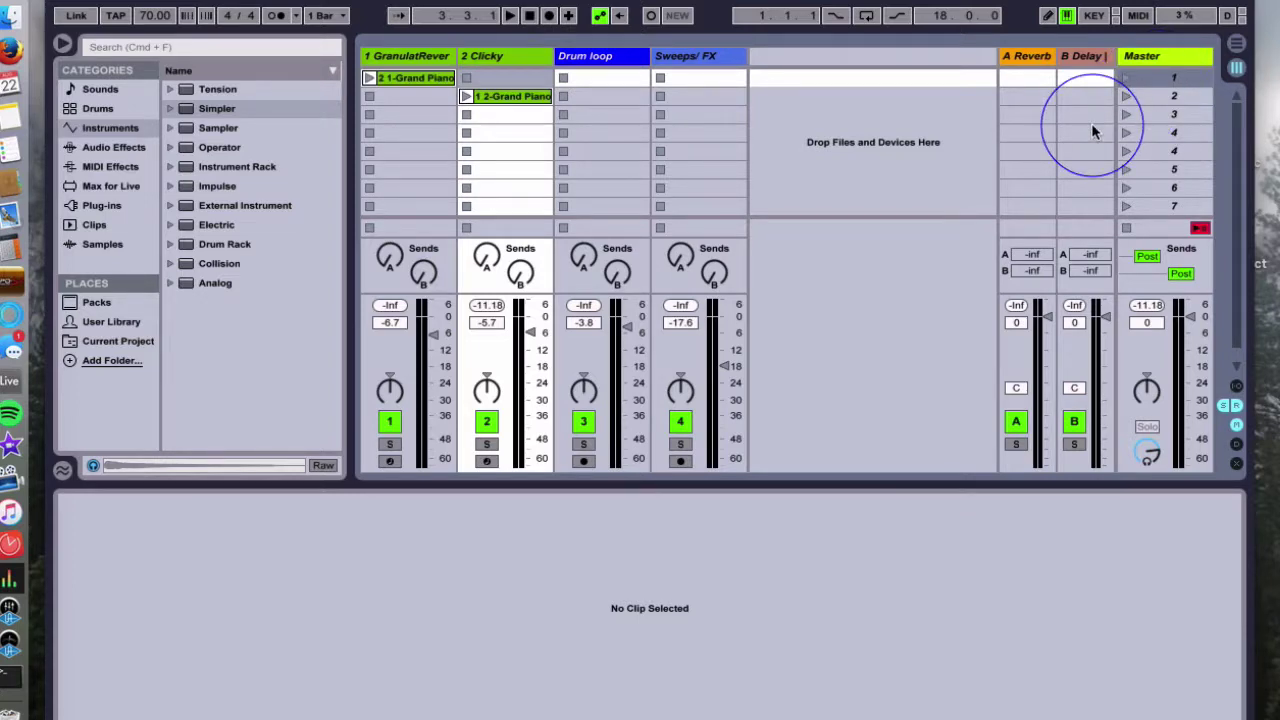
- Switch between Arrangement and Session views twice while selecting scenes 1–3
key(Tab)
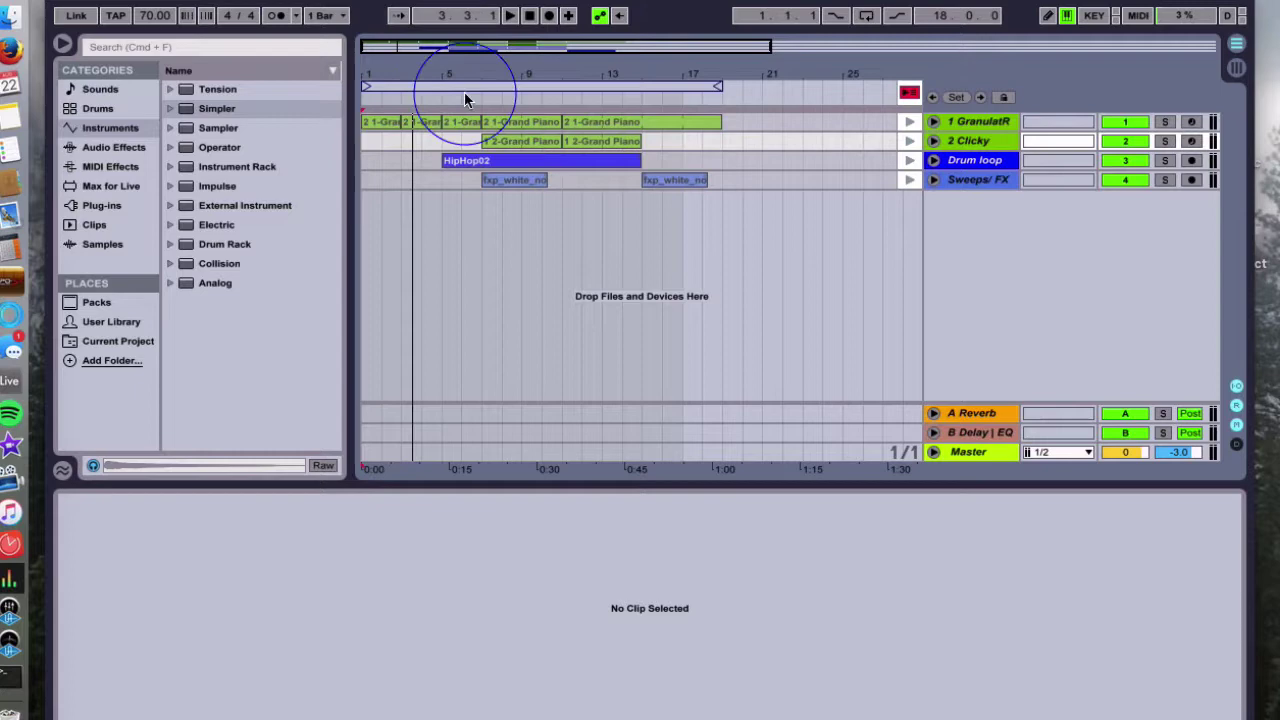
key(Tab)
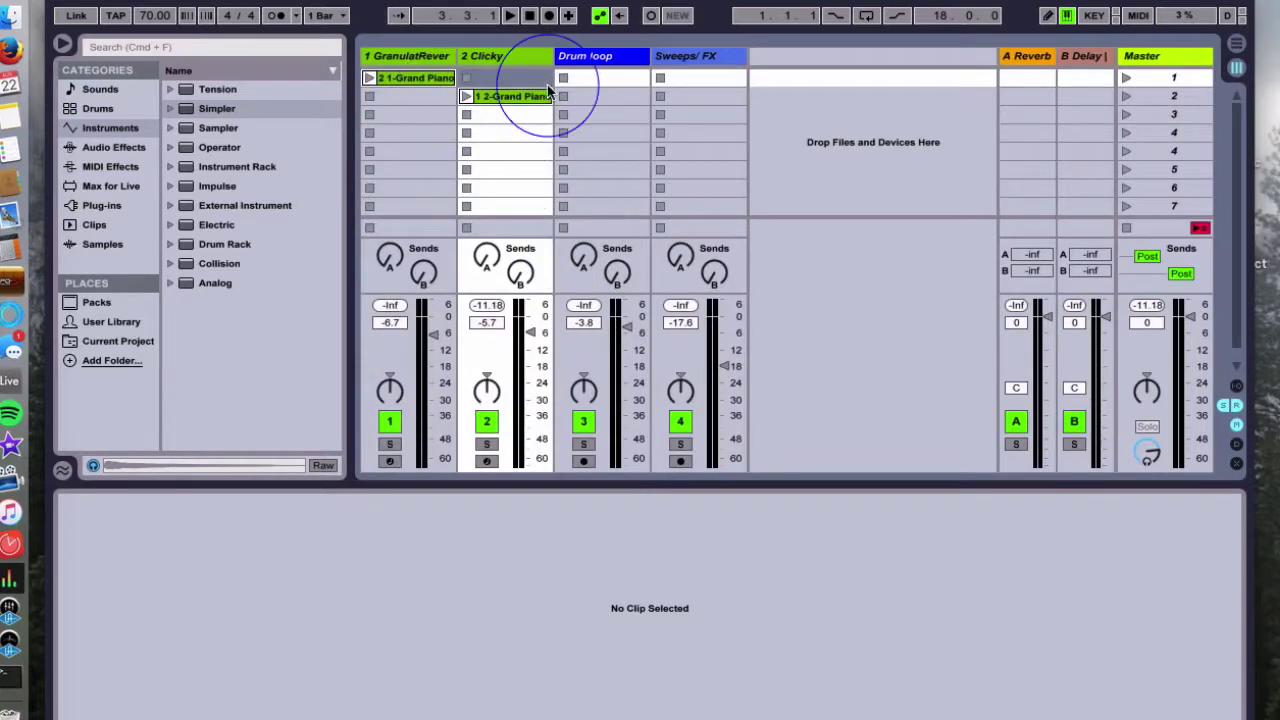
click(1172, 96)
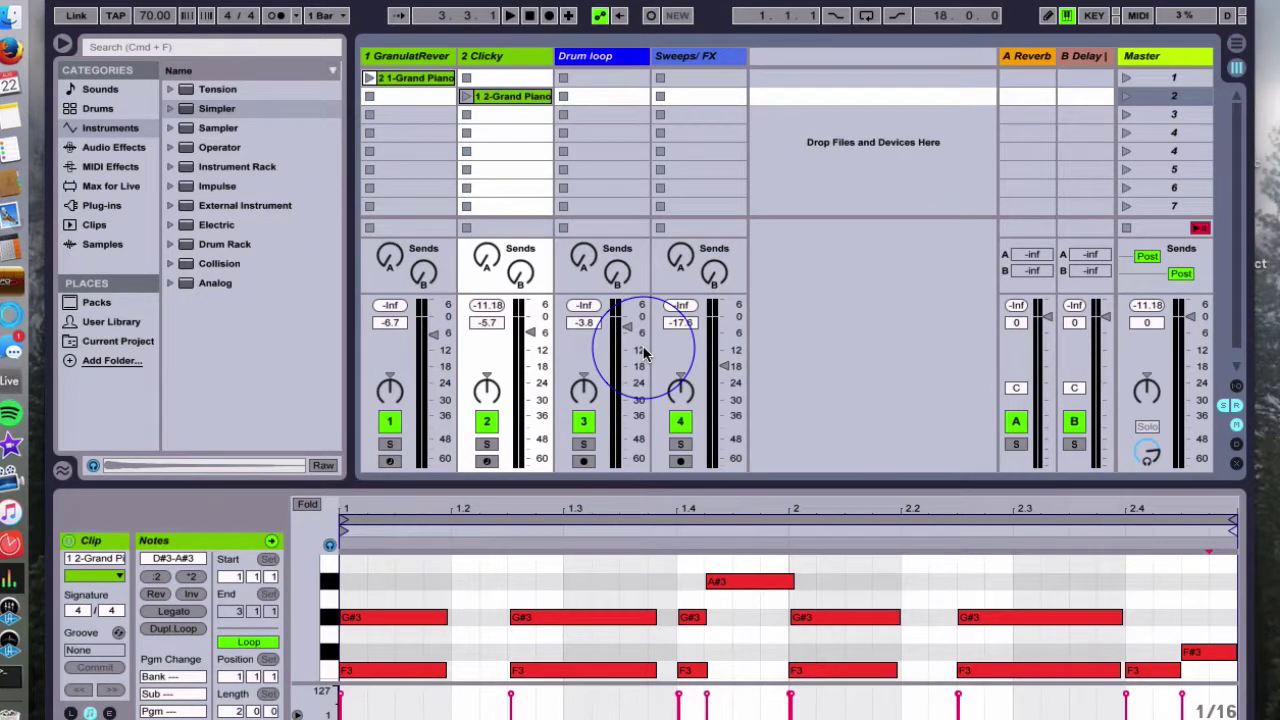
key(Tab)
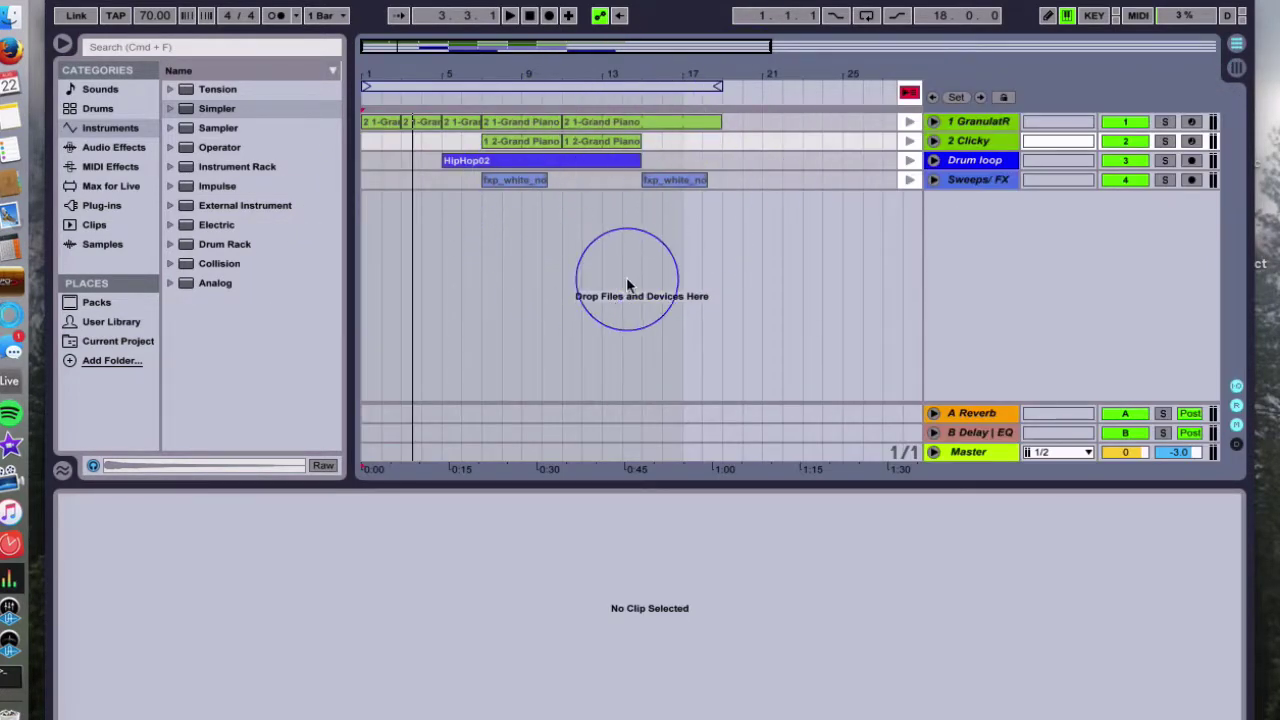
key(Tab)
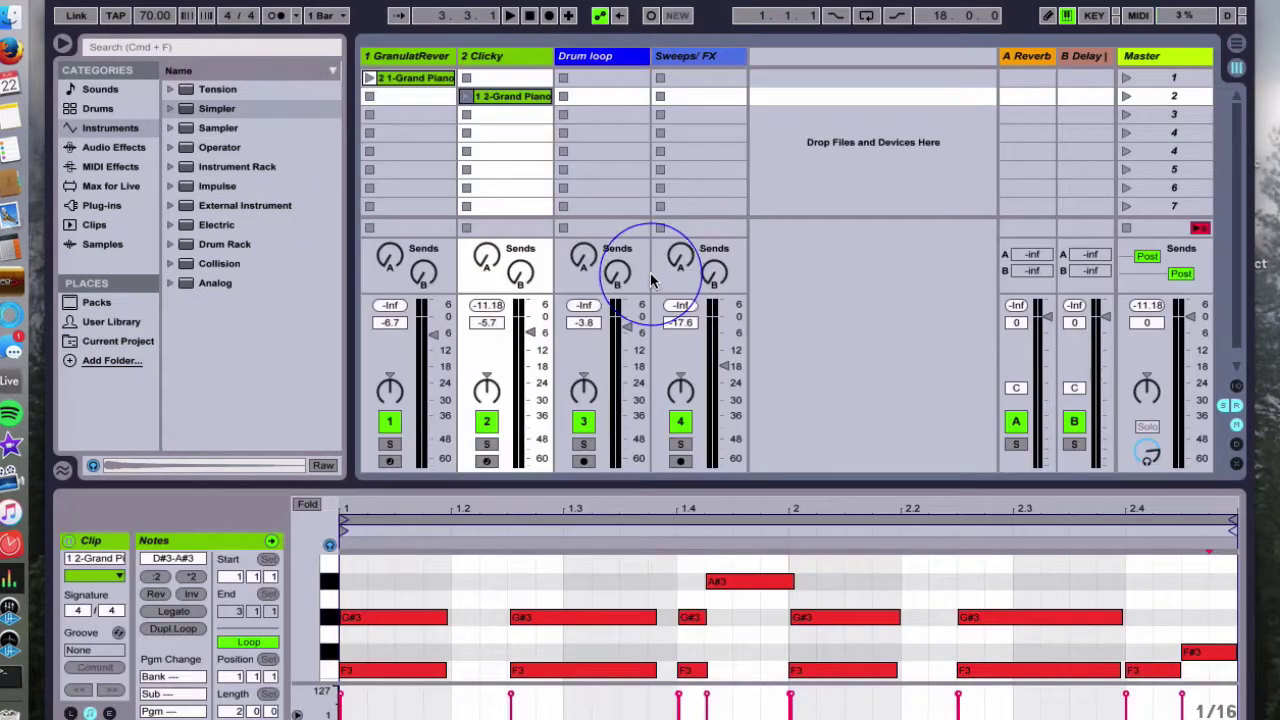
click(1175, 82)
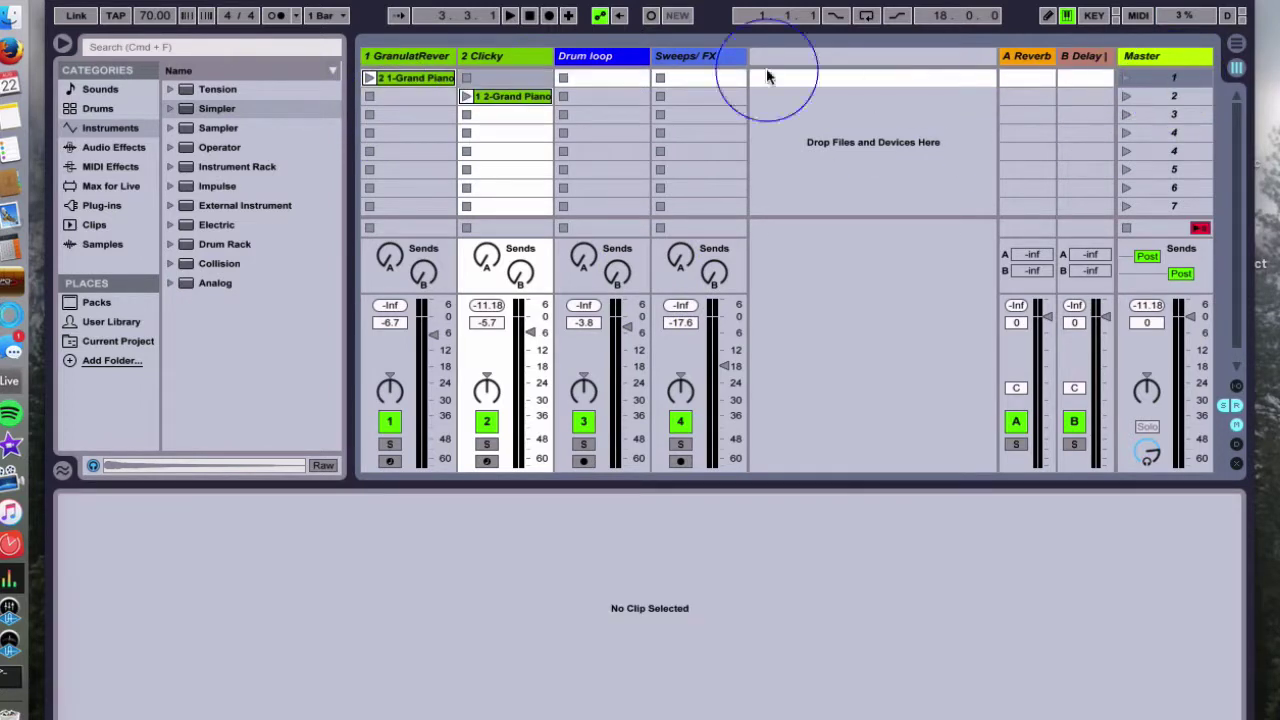
click(1146, 97)
click(1146, 113)
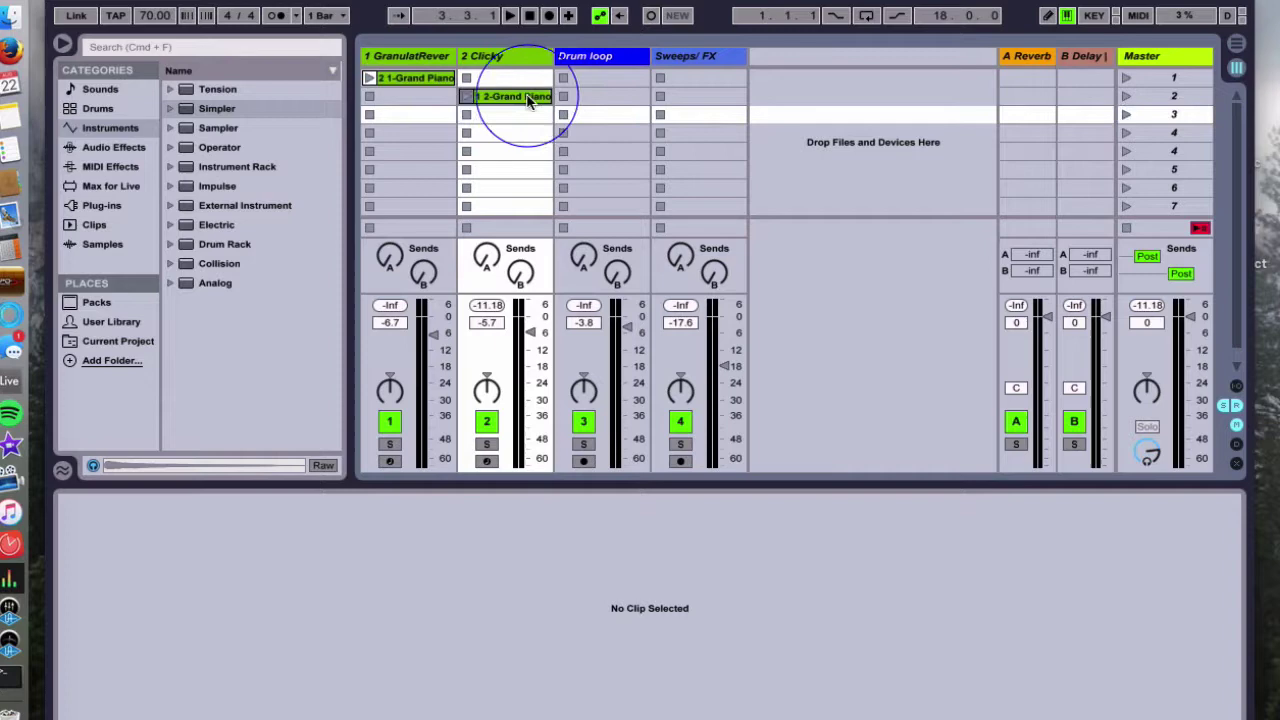
- Drag the Clicky '1 2-Grand Piano' clip from scene 2 down to scene 3 and view it
drag(527, 100, 523, 135)
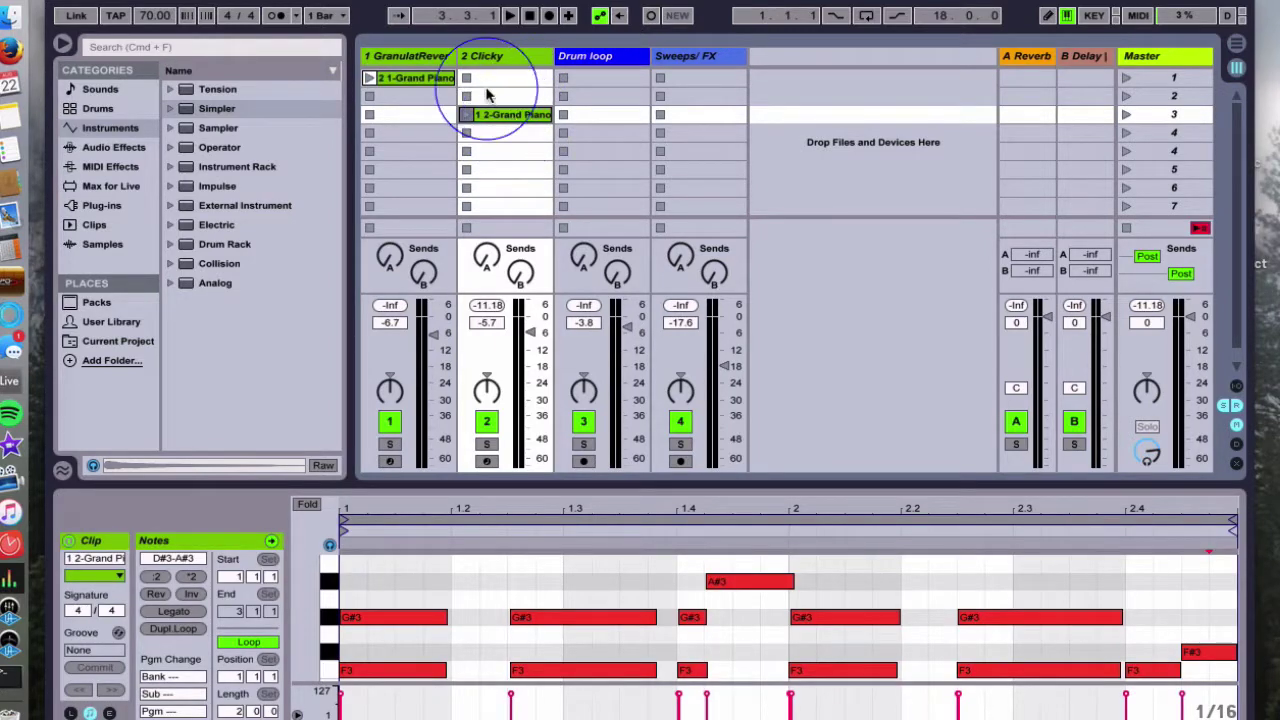
click(409, 119)
click(505, 85)
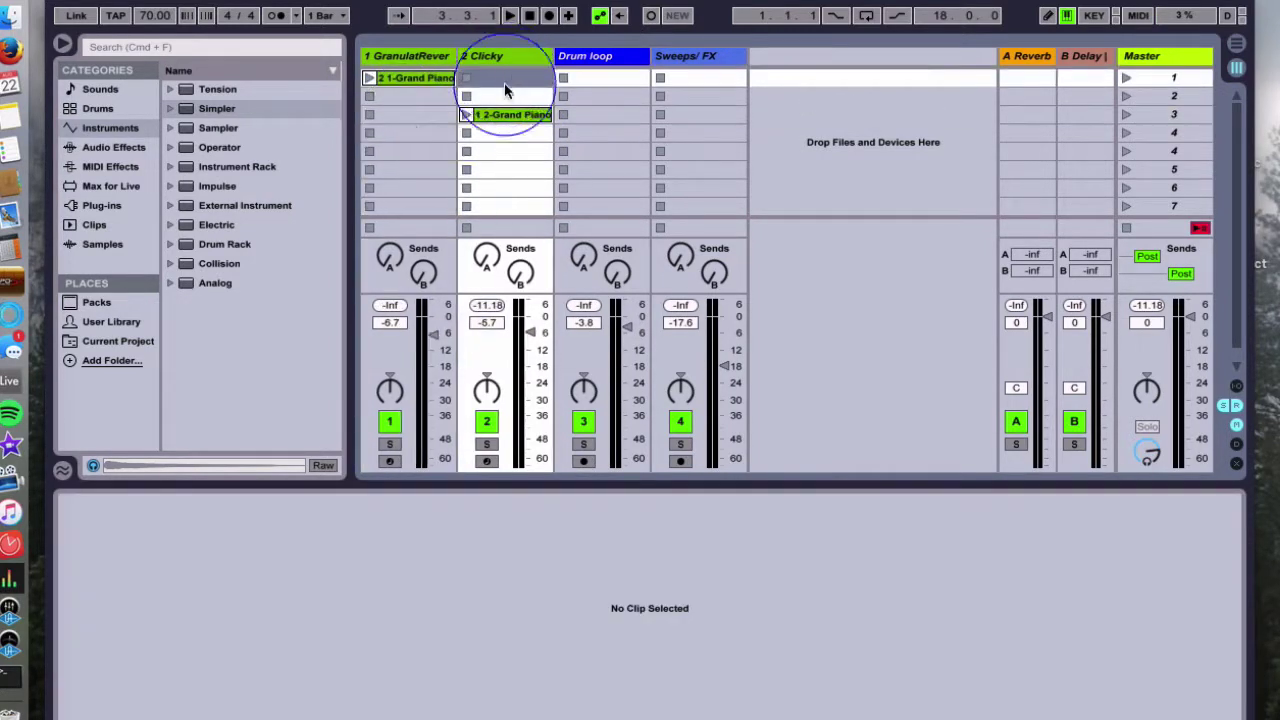
click(1166, 97)
click(1166, 114)
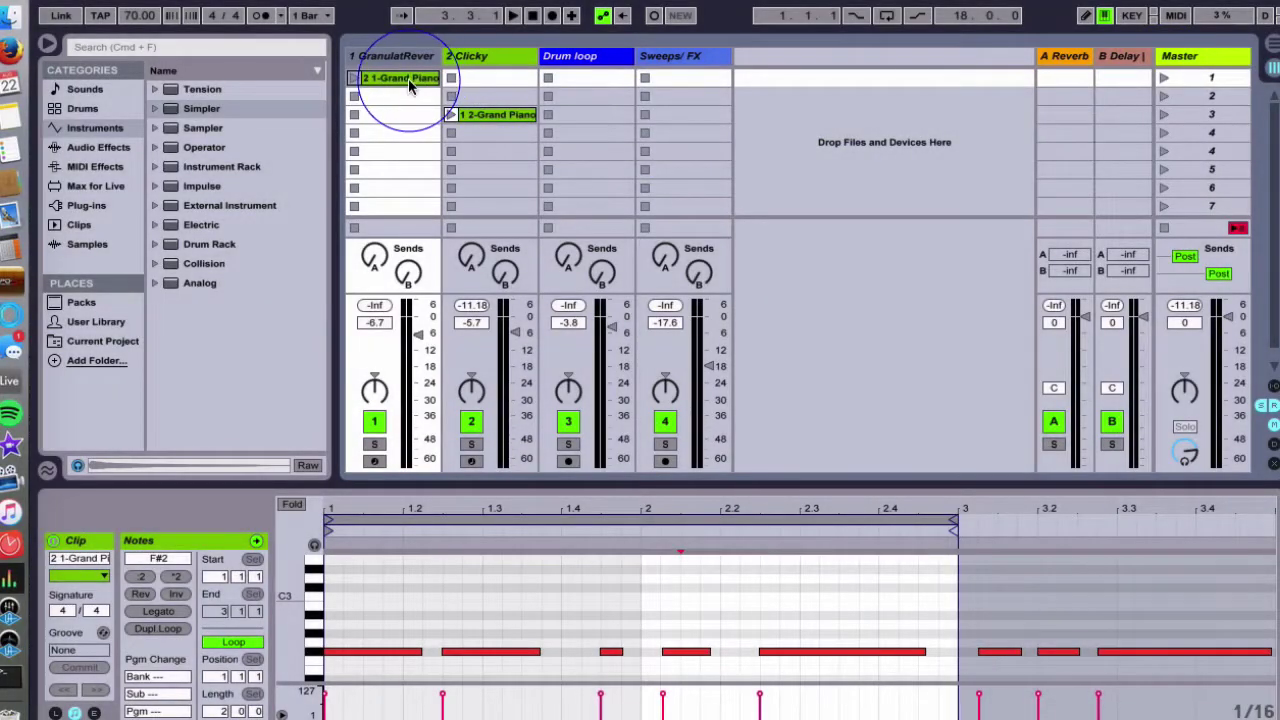
- Duplicate the '2 1-Grand Piano' clip into scene 2 and move the Clicky clip from slot 3 to slot 2
right_click(409, 86)
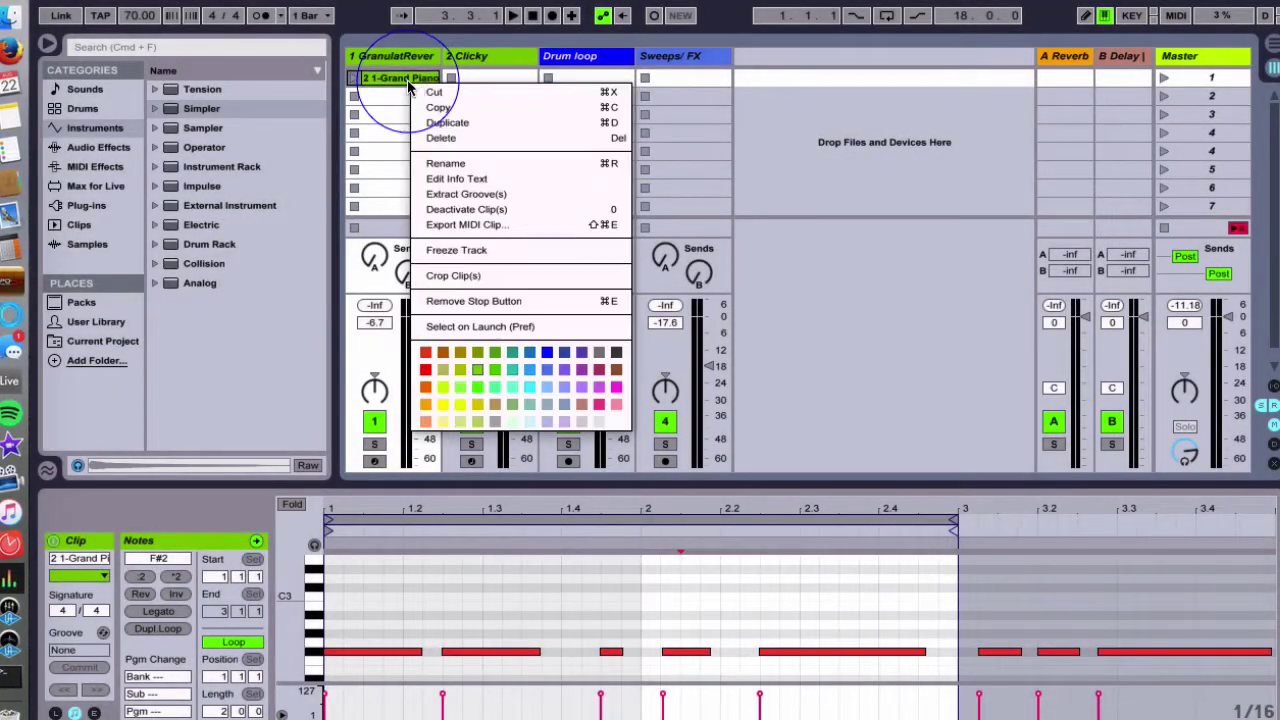
click(457, 125)
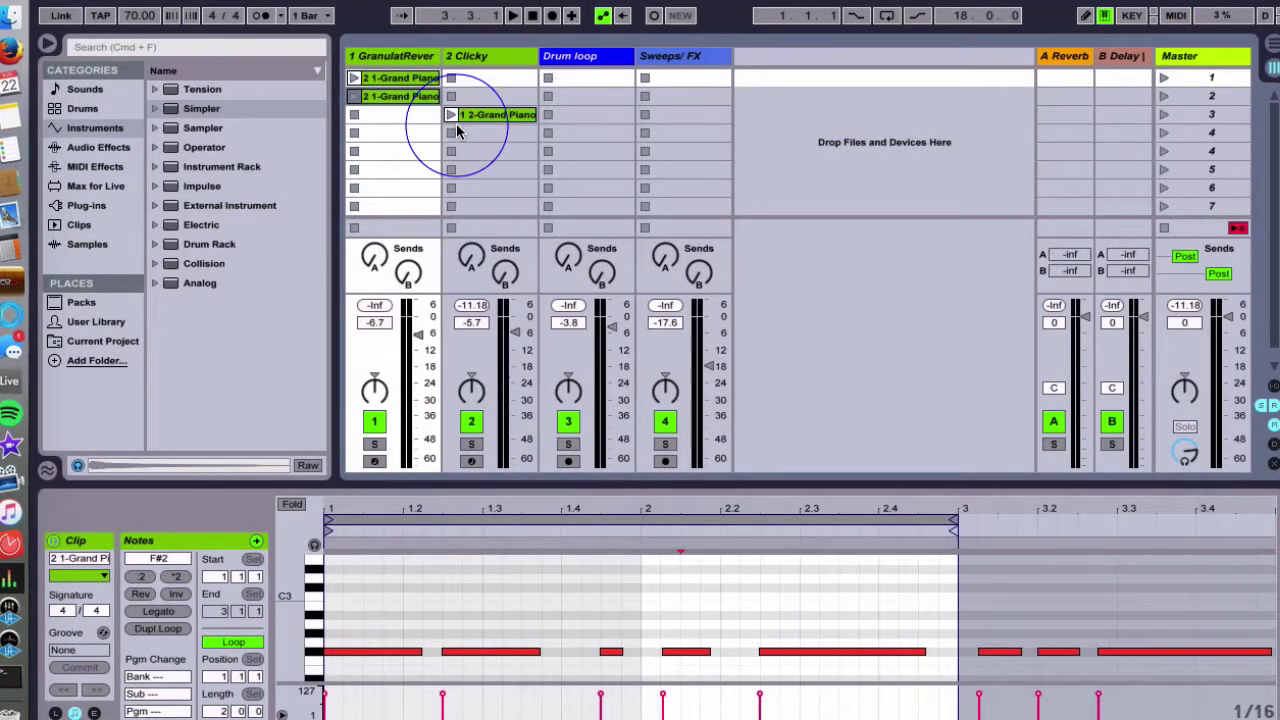
click(384, 97)
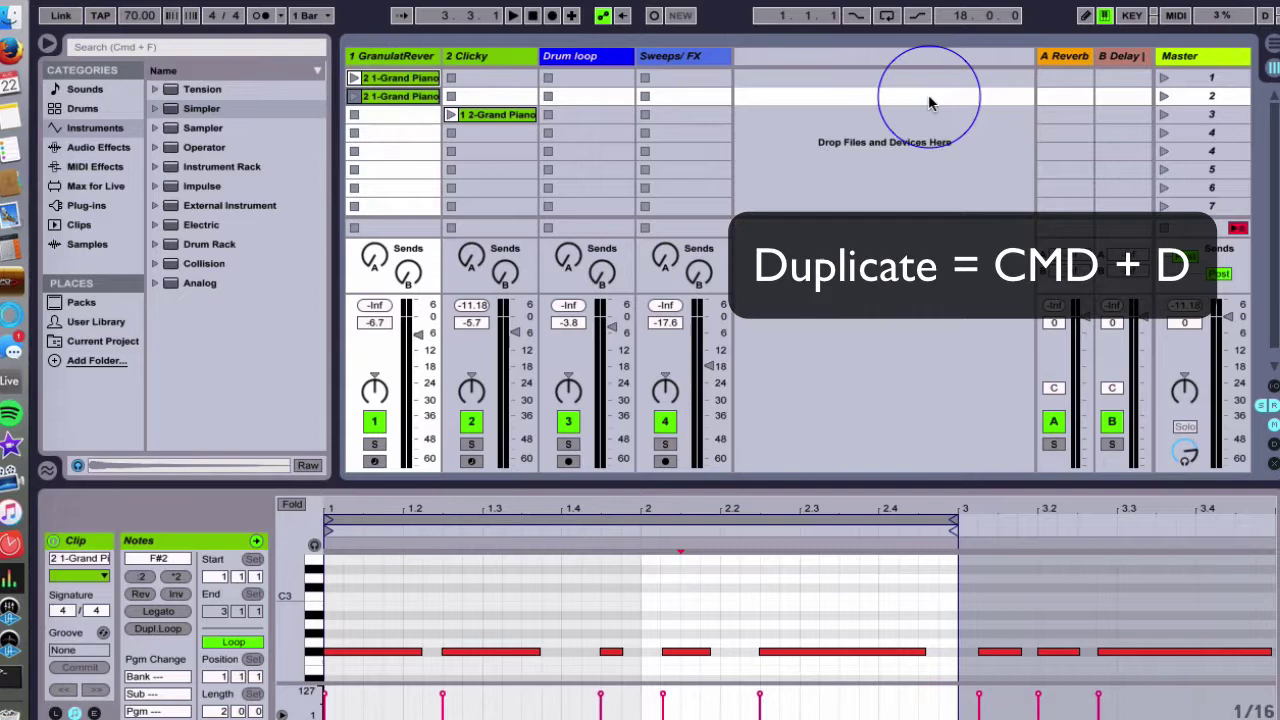
click(508, 117)
drag(508, 117, 502, 108)
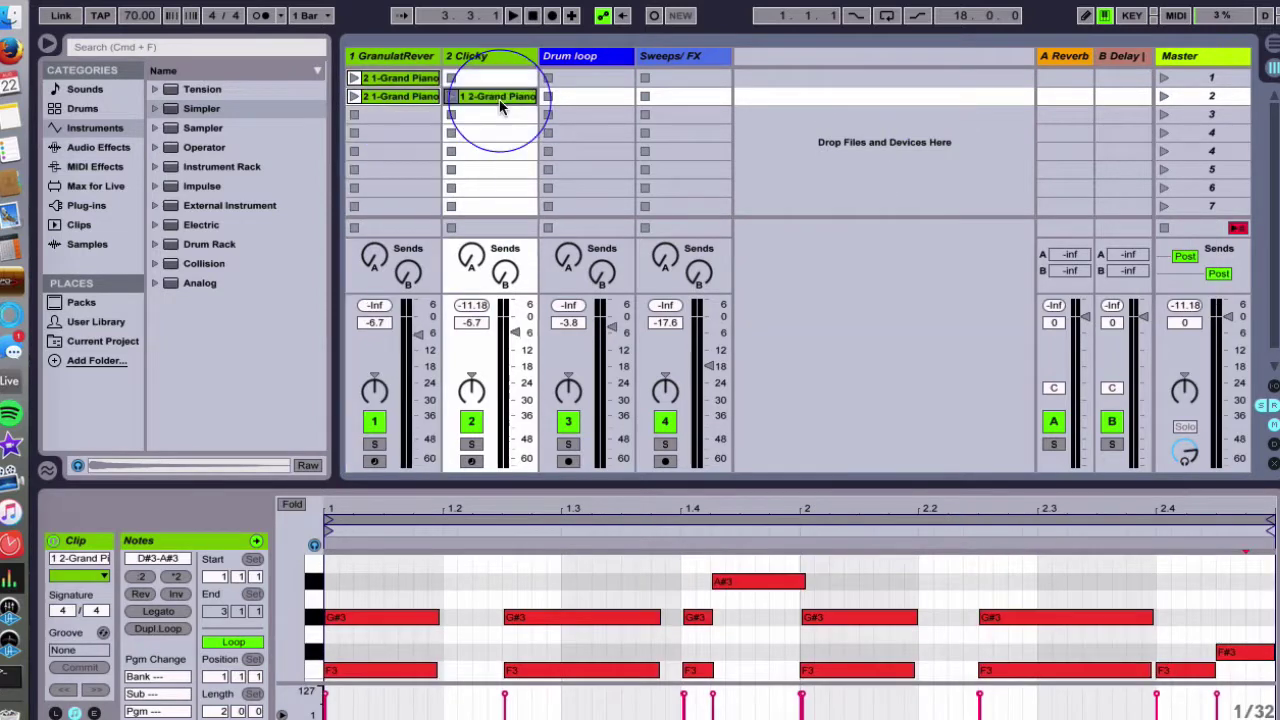
- Launch scene 1 to hear it, then launch scene 2 to play both piano clips together
click(1187, 80)
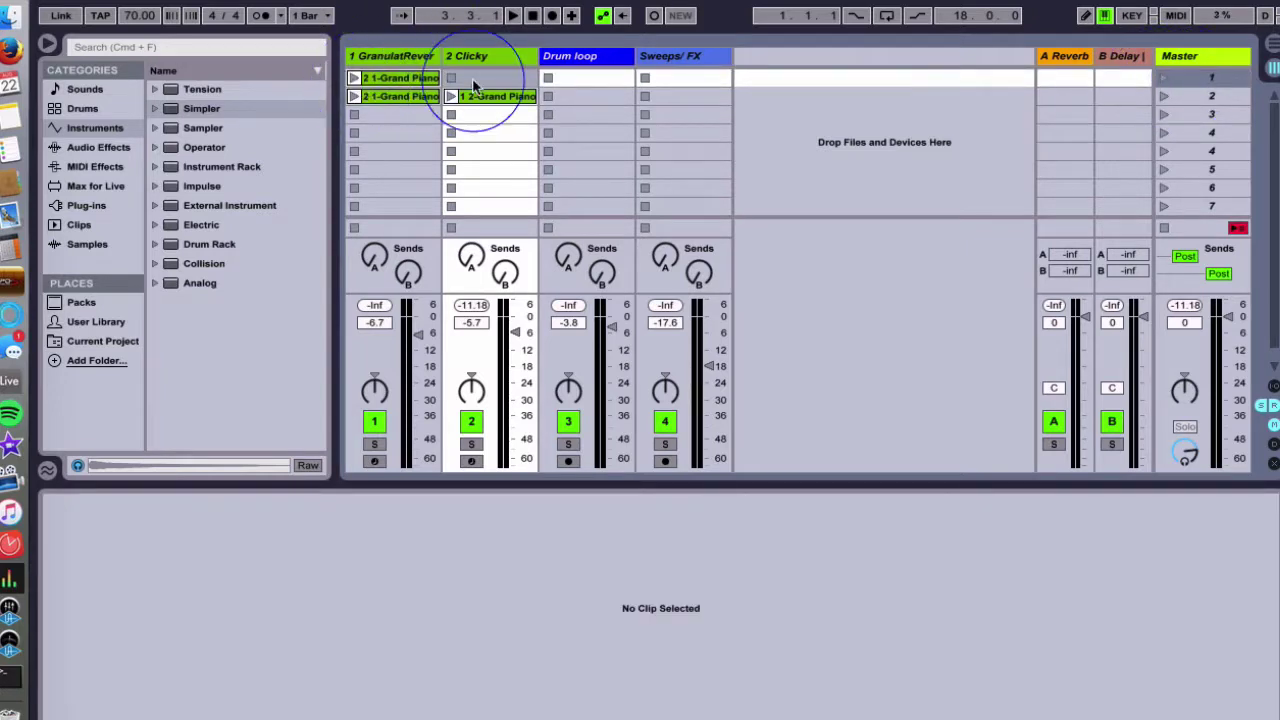
click(1162, 78)
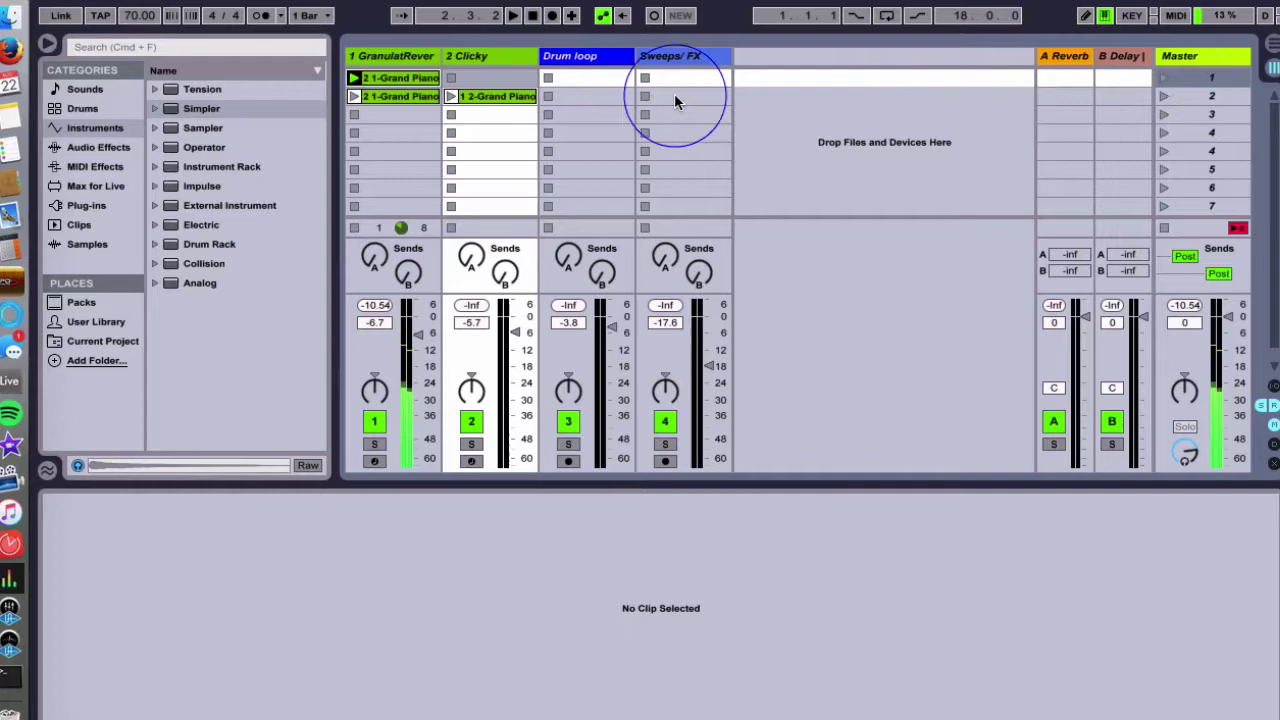
click(1184, 94)
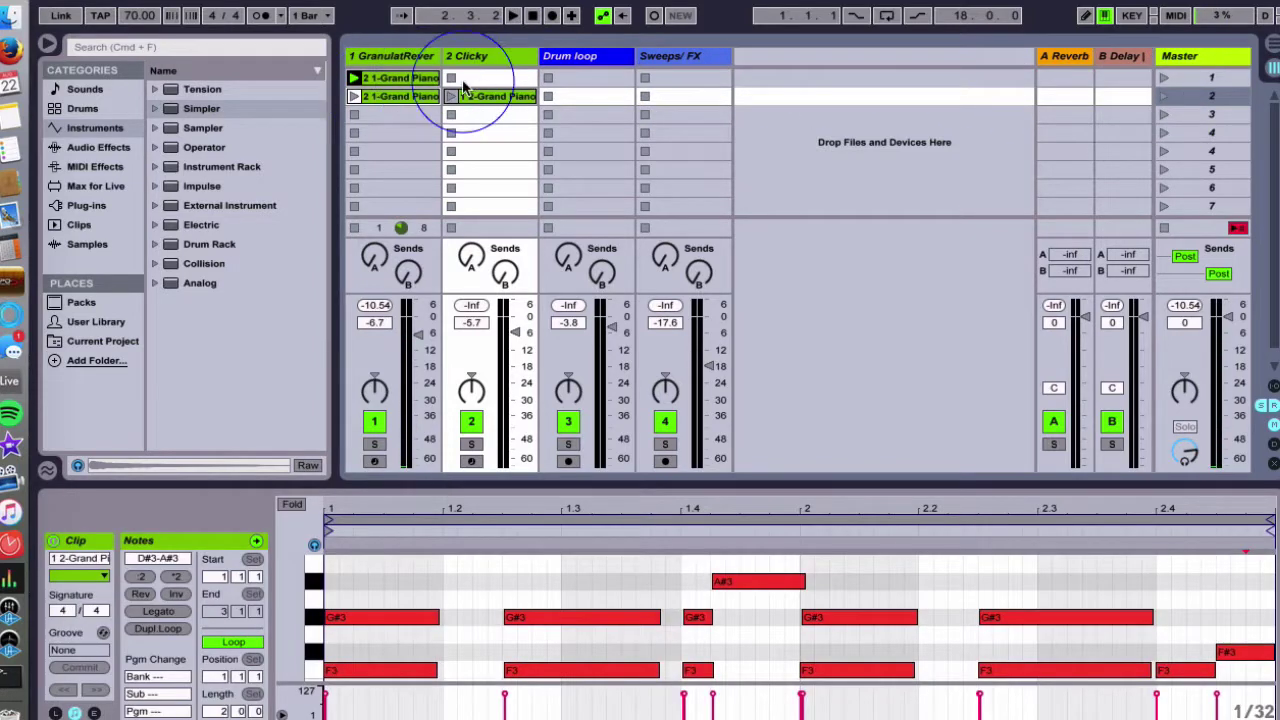
click(390, 78)
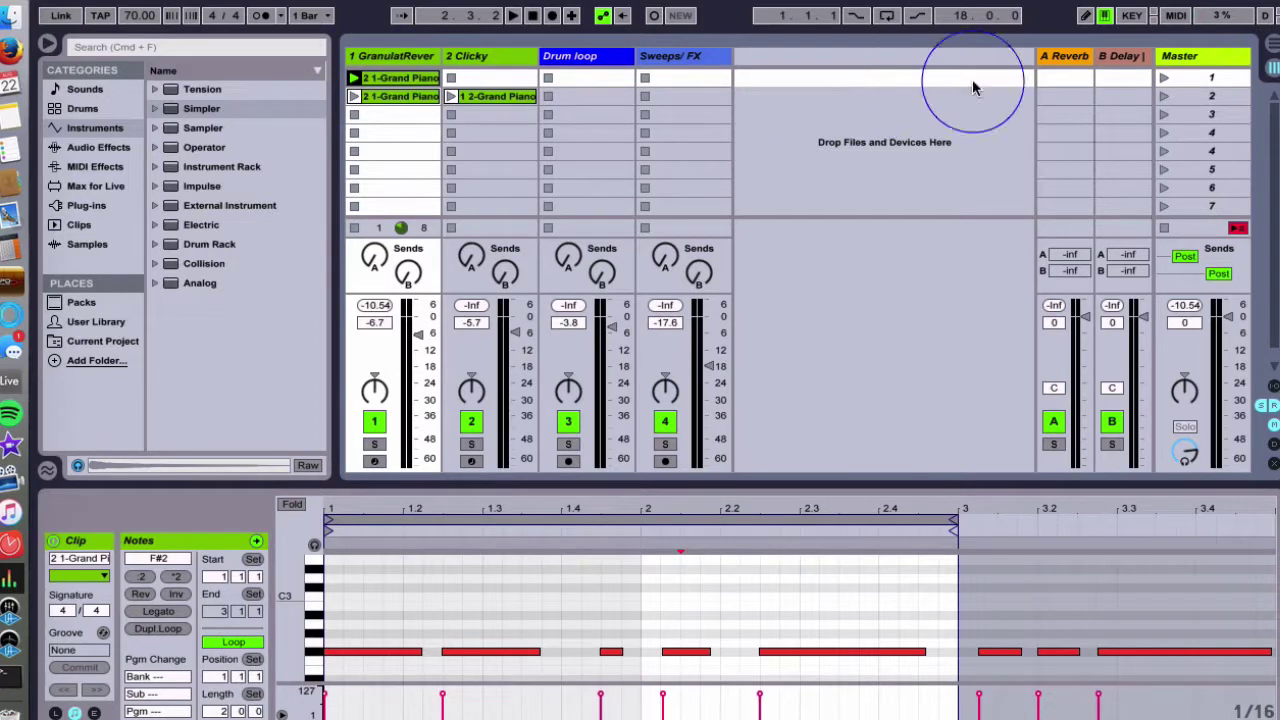
click(1163, 100)
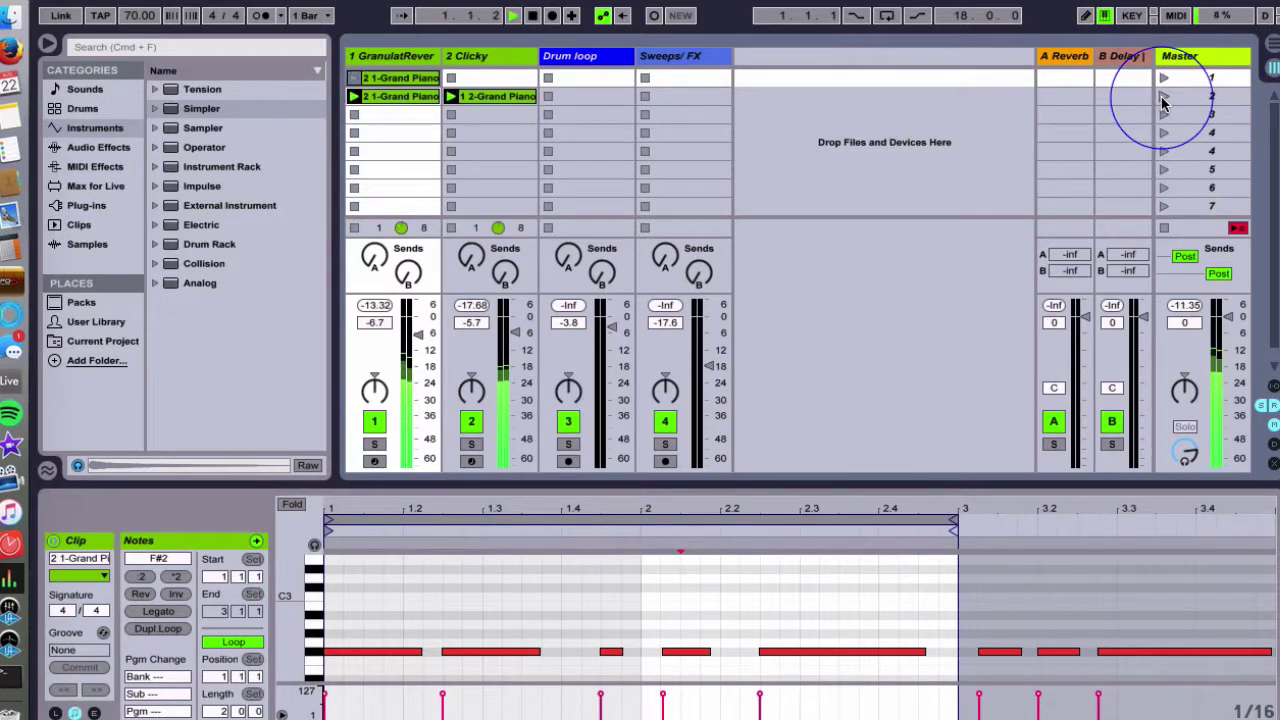
- Select the Drum loop track, open Beat Tools' 74 - 98 bpm drum loops, and widen the browser
click(573, 62)
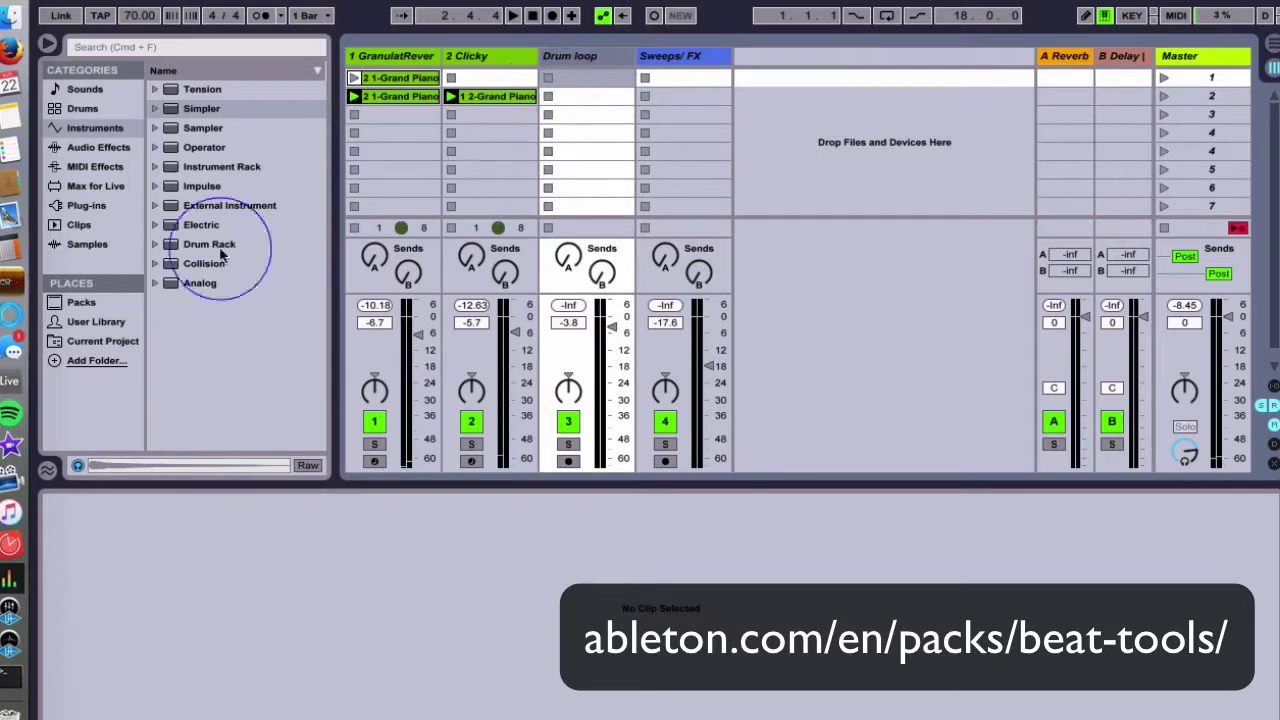
click(81, 302)
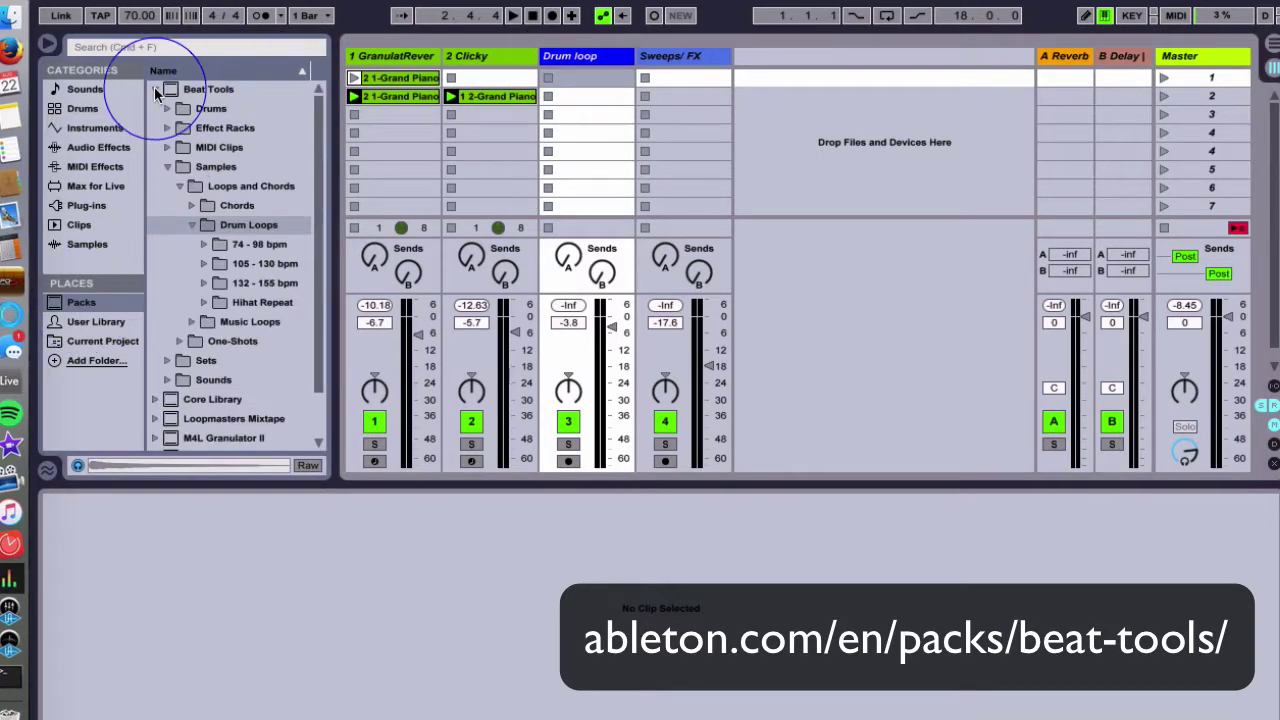
click(168, 167)
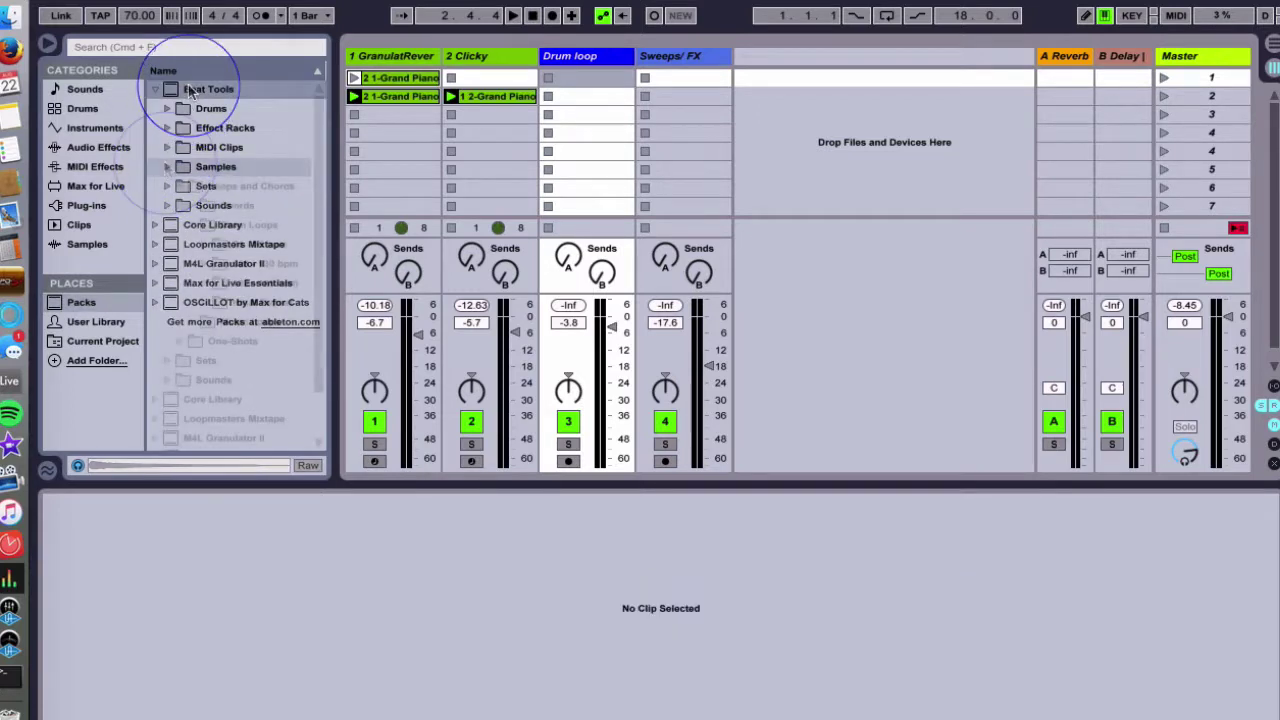
click(168, 167)
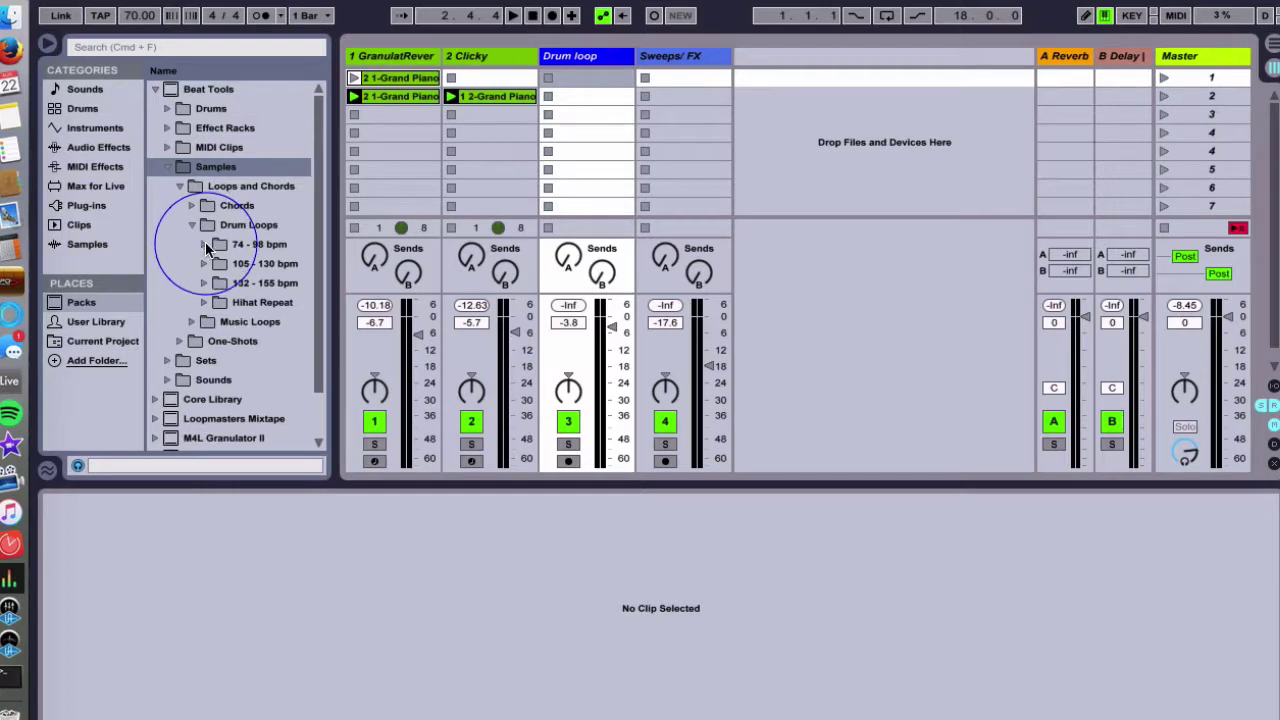
click(203, 245)
drag(338, 250, 392, 232)
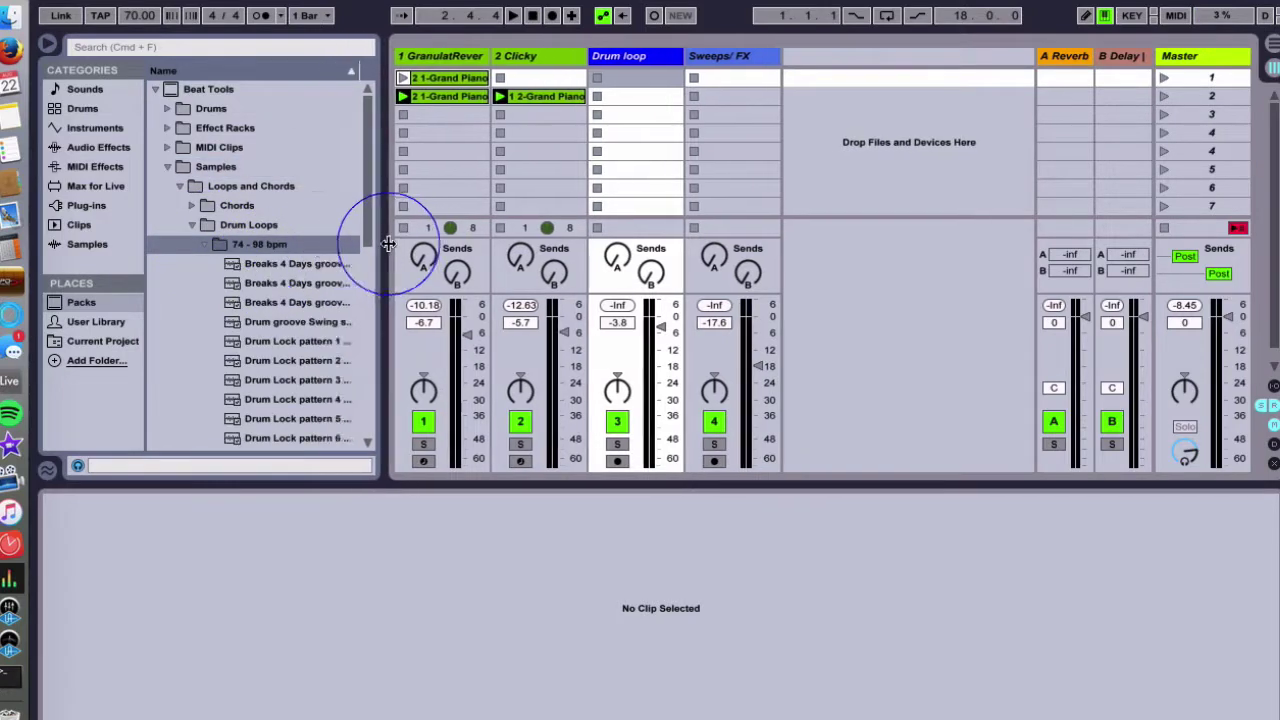
- Check the 105 - 130 and 132 - 155 bpm folders, then preview Drum Lock loops at 74 - 98 bpm
click(204, 245)
click(248, 263)
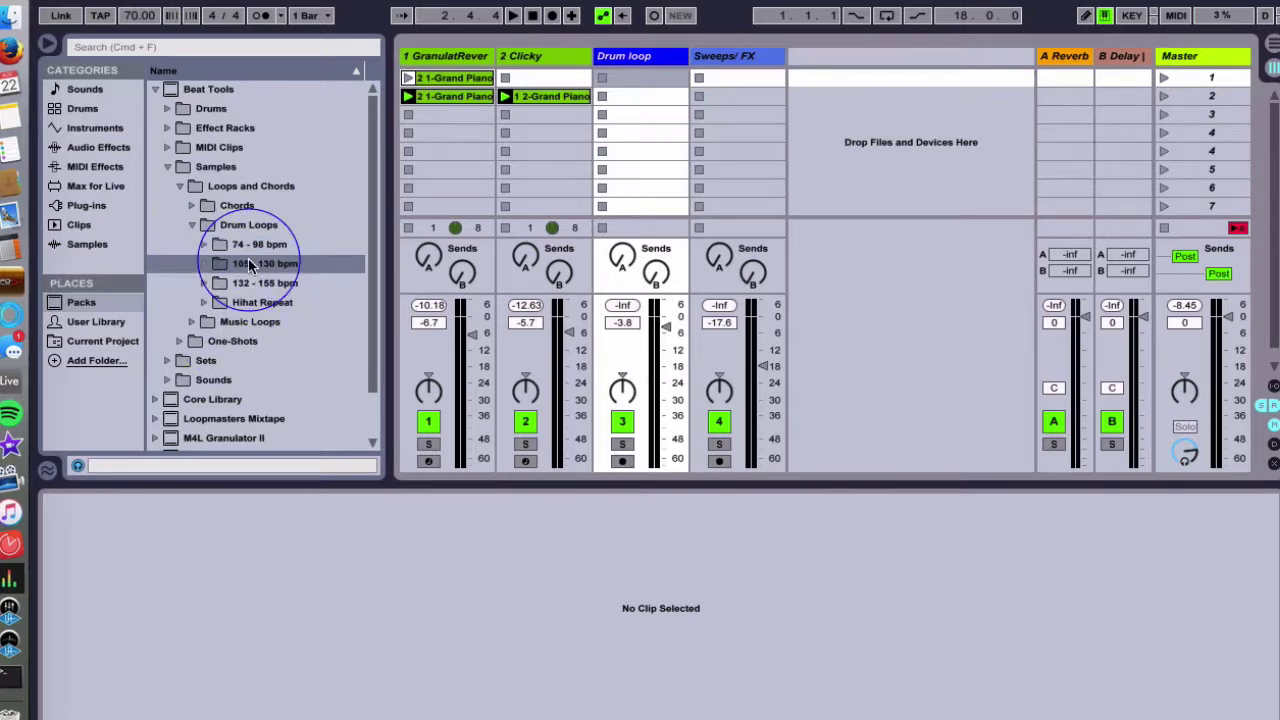
click(250, 283)
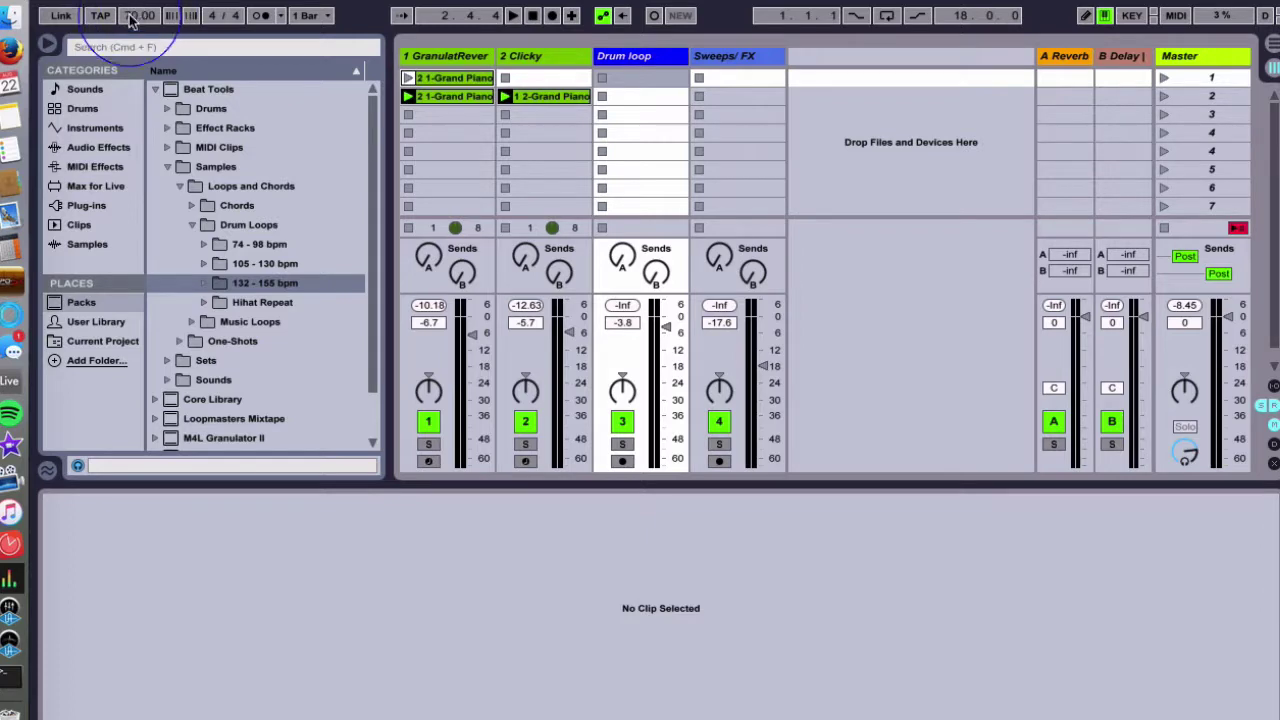
click(204, 244)
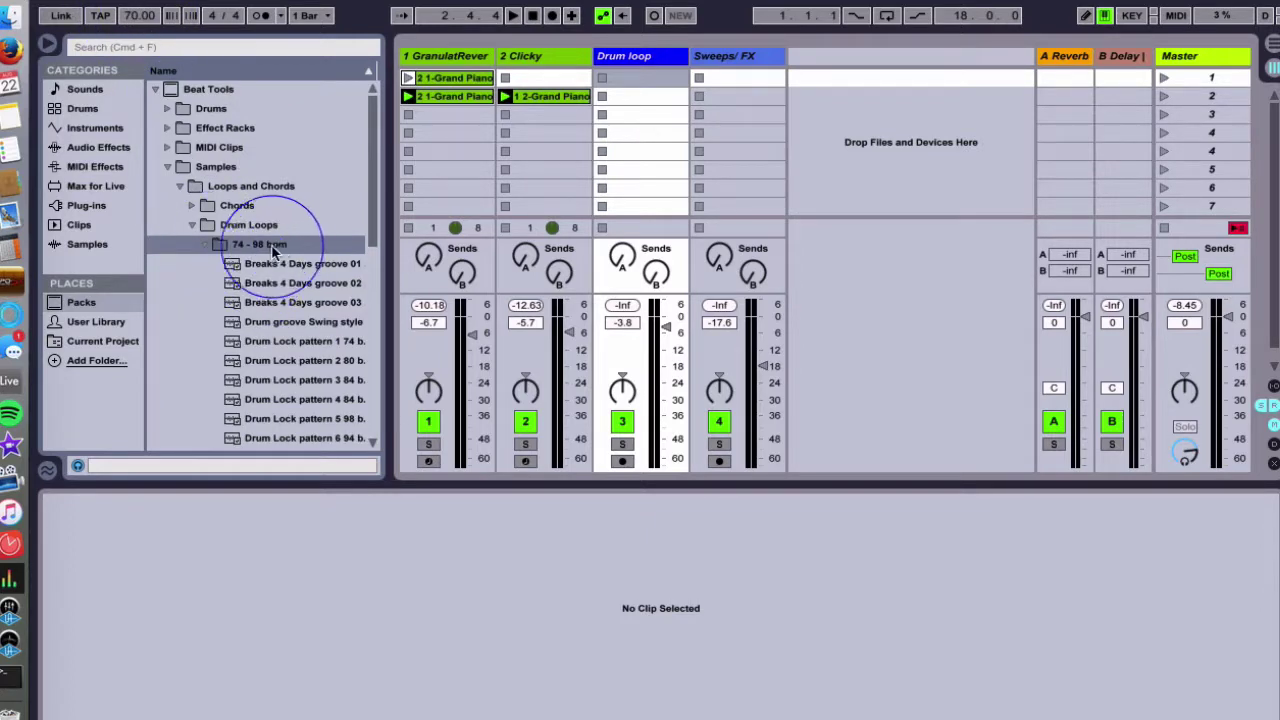
click(268, 345)
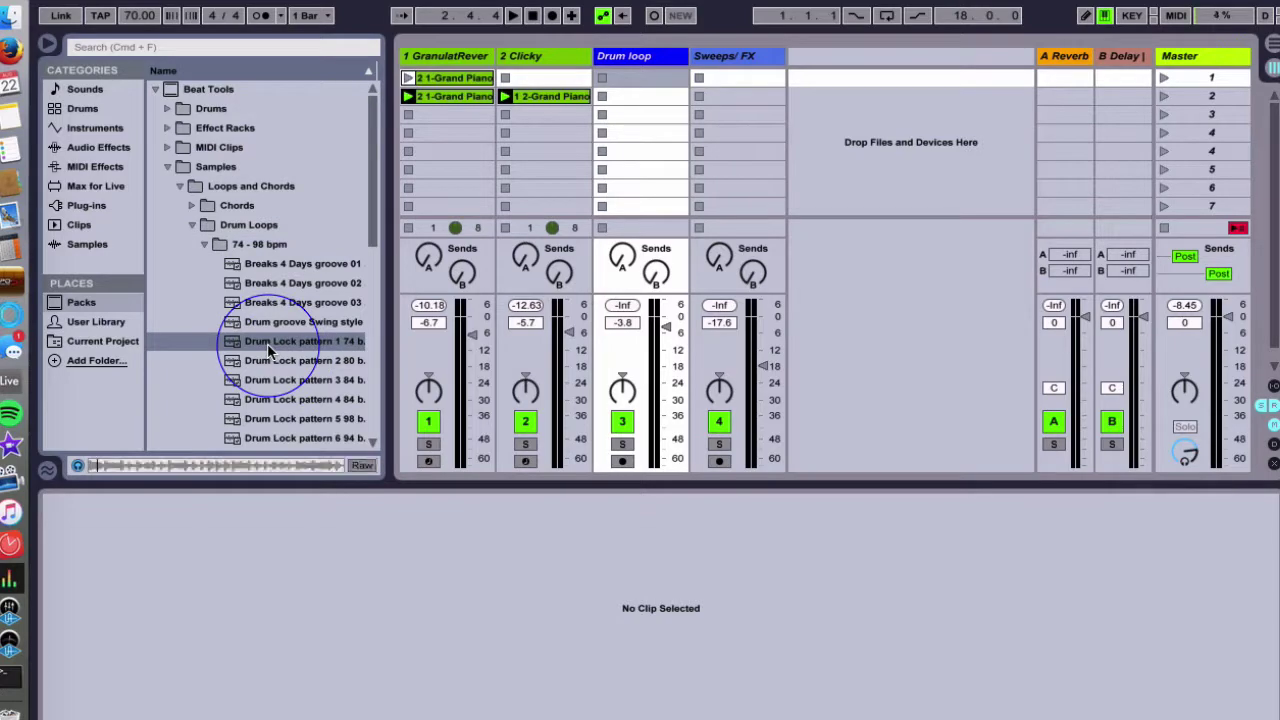
click(261, 364)
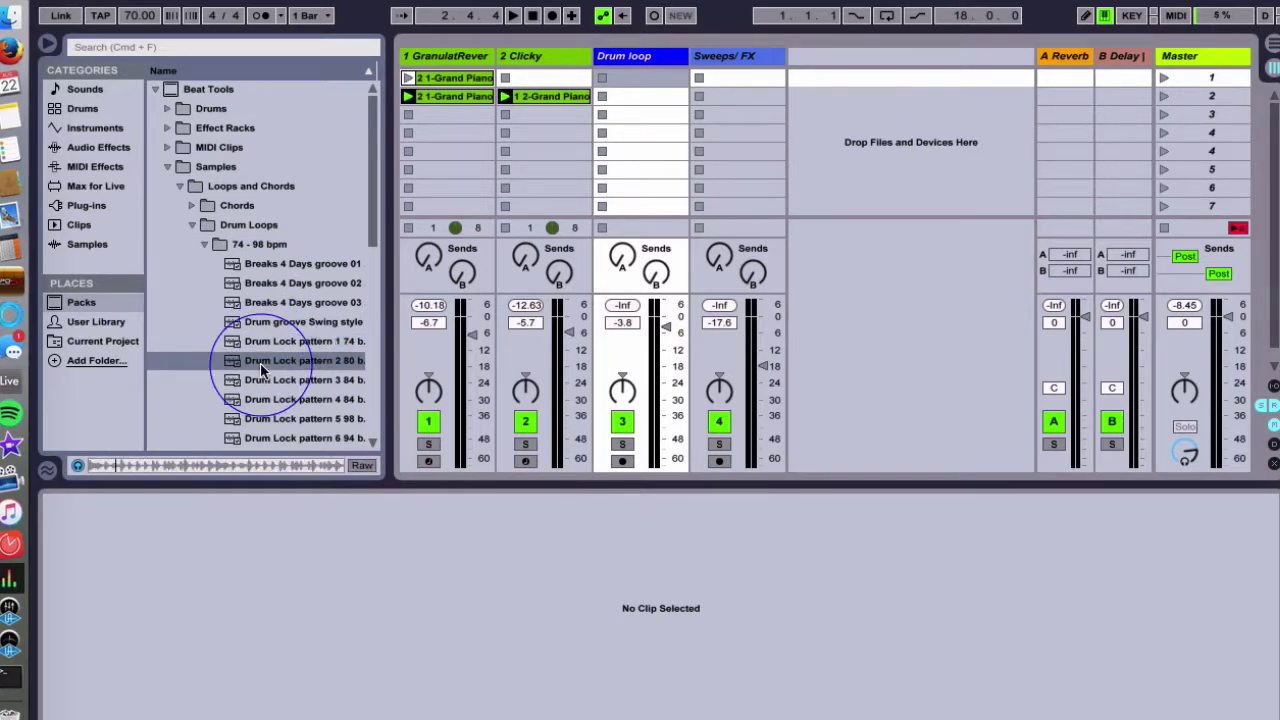
key(Down)
key(Down)
key(Down)
key(Down)
key(Down)
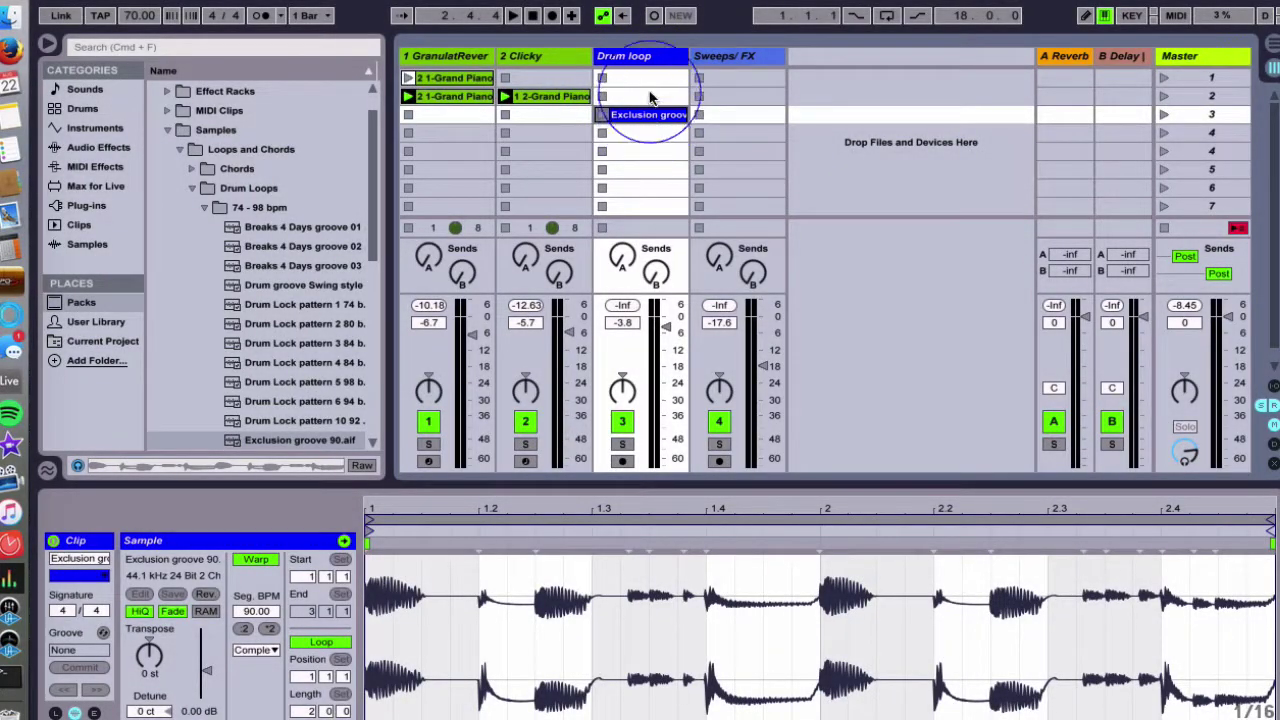
- Duplicate the scene 2 Grand Piano and Clicky clips down into scene 3
click(447, 97)
right_click(450, 100)
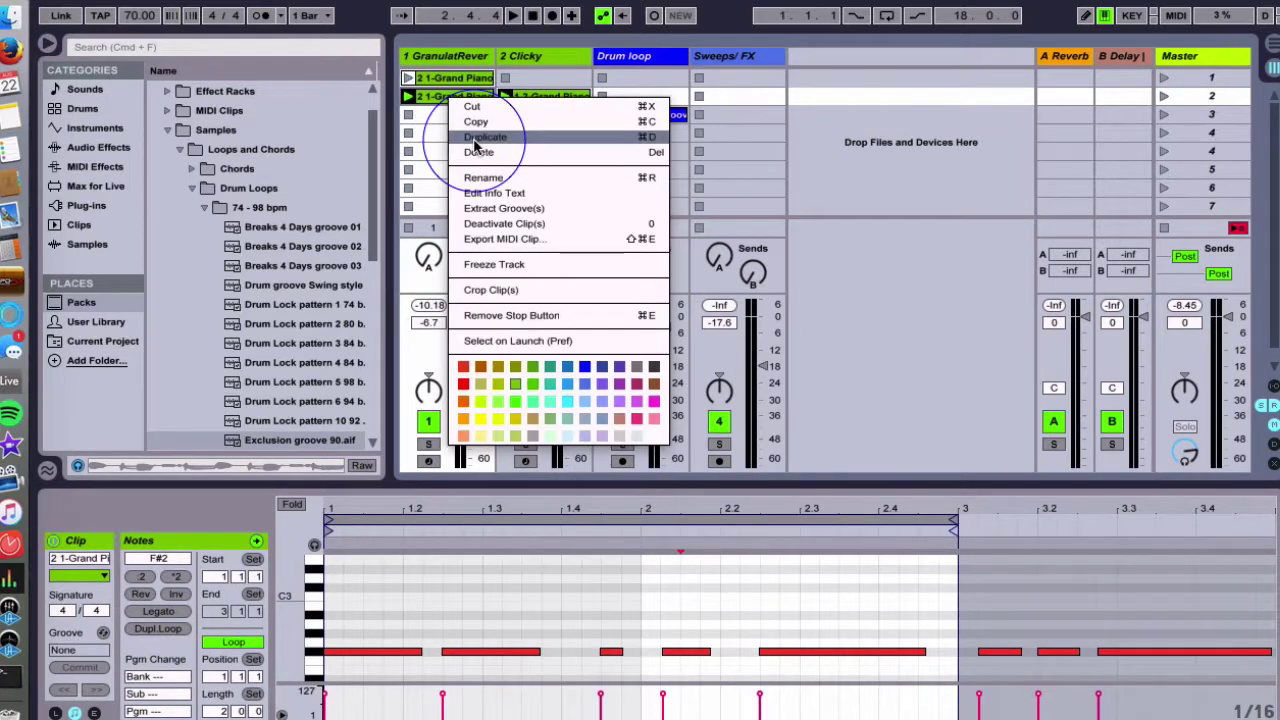
click(457, 145)
click(530, 97)
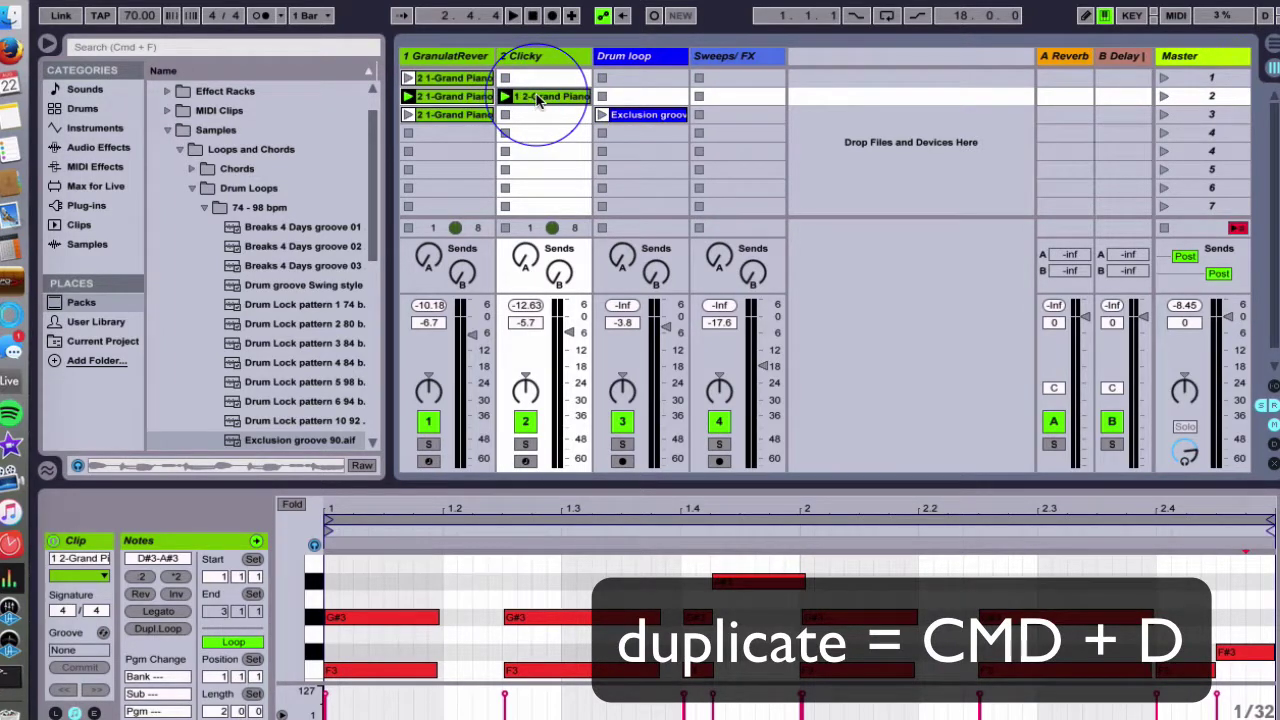
key(super+d)
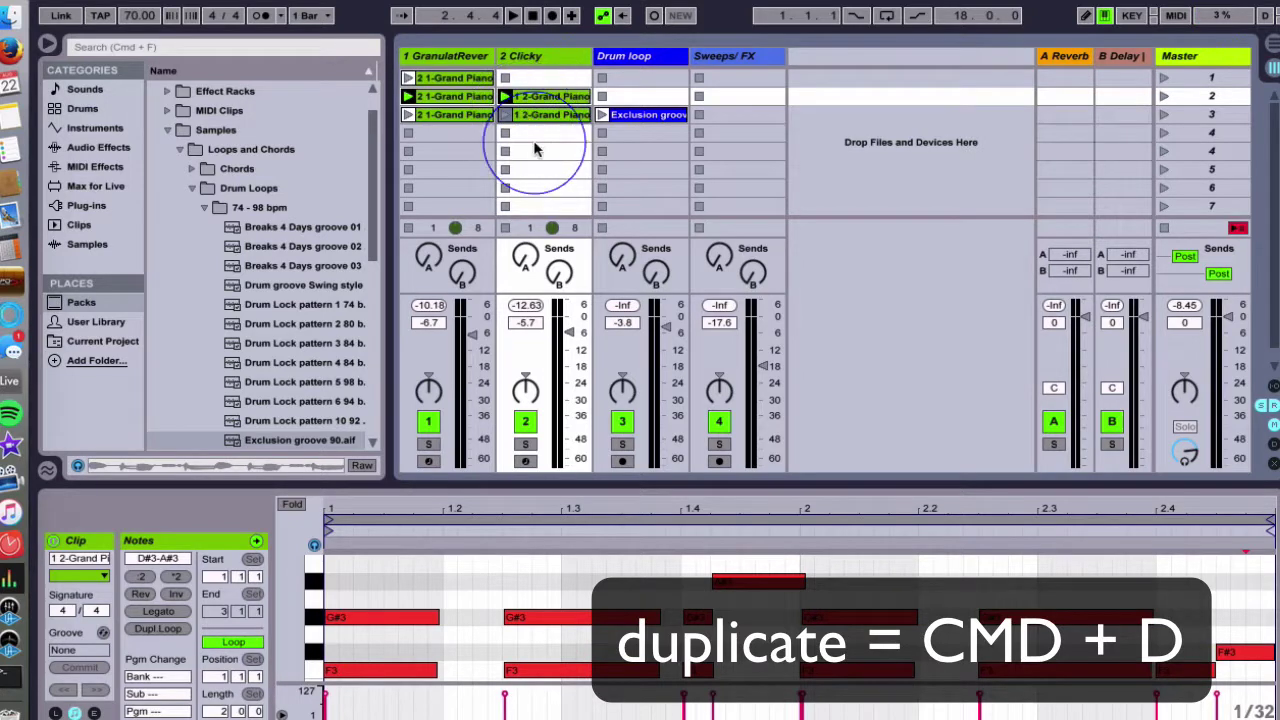
click(655, 98)
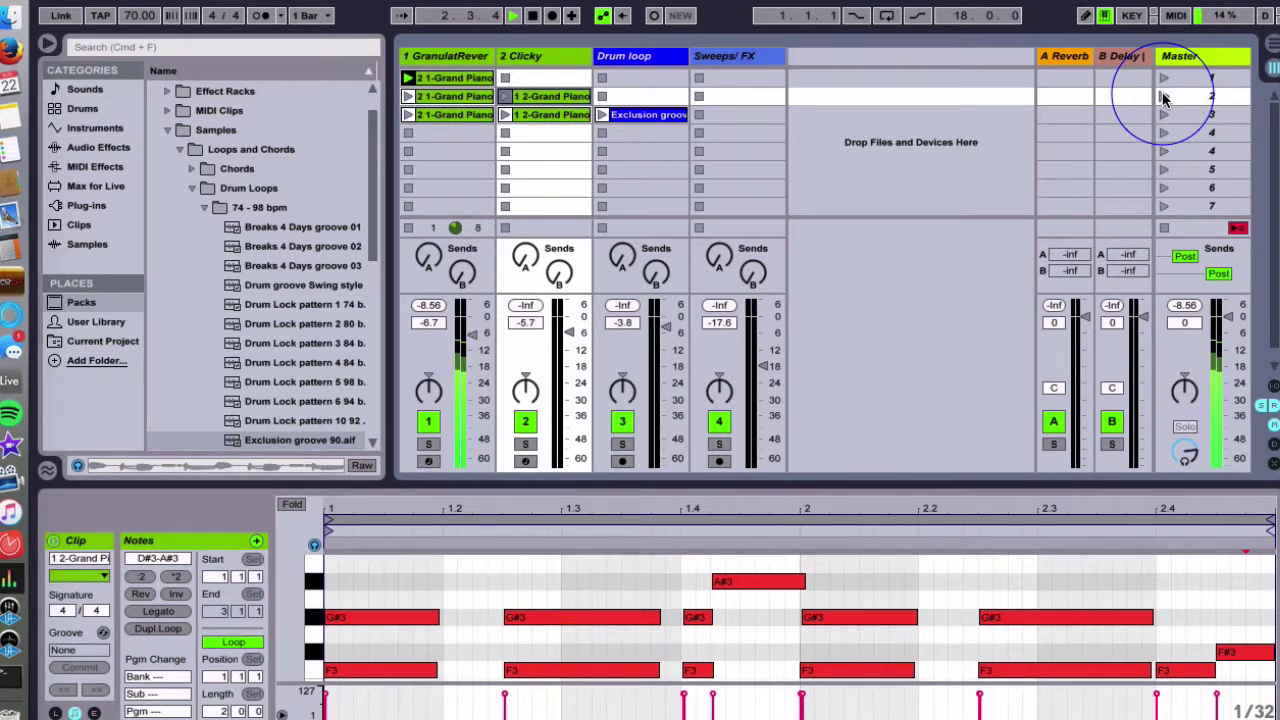
- Launch the scenes and show the Exclusion groove 90 clip's sample settings in Clip View
click(1163, 97)
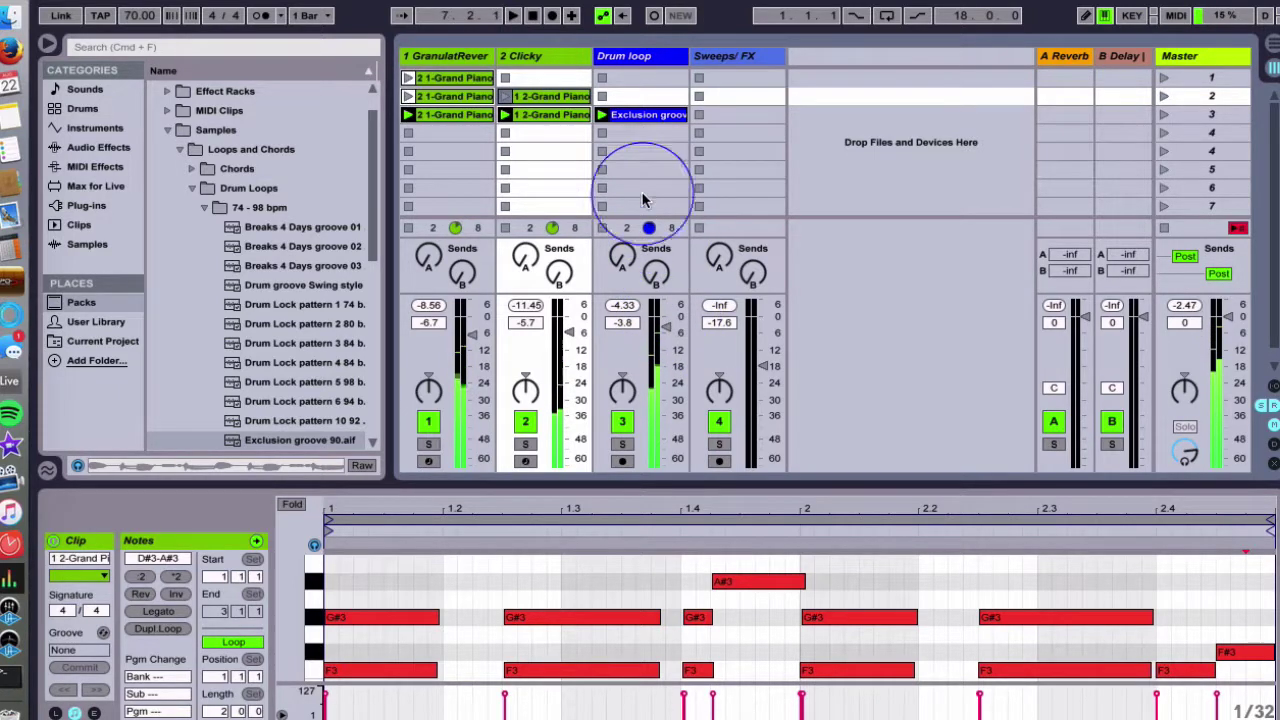
click(634, 116)
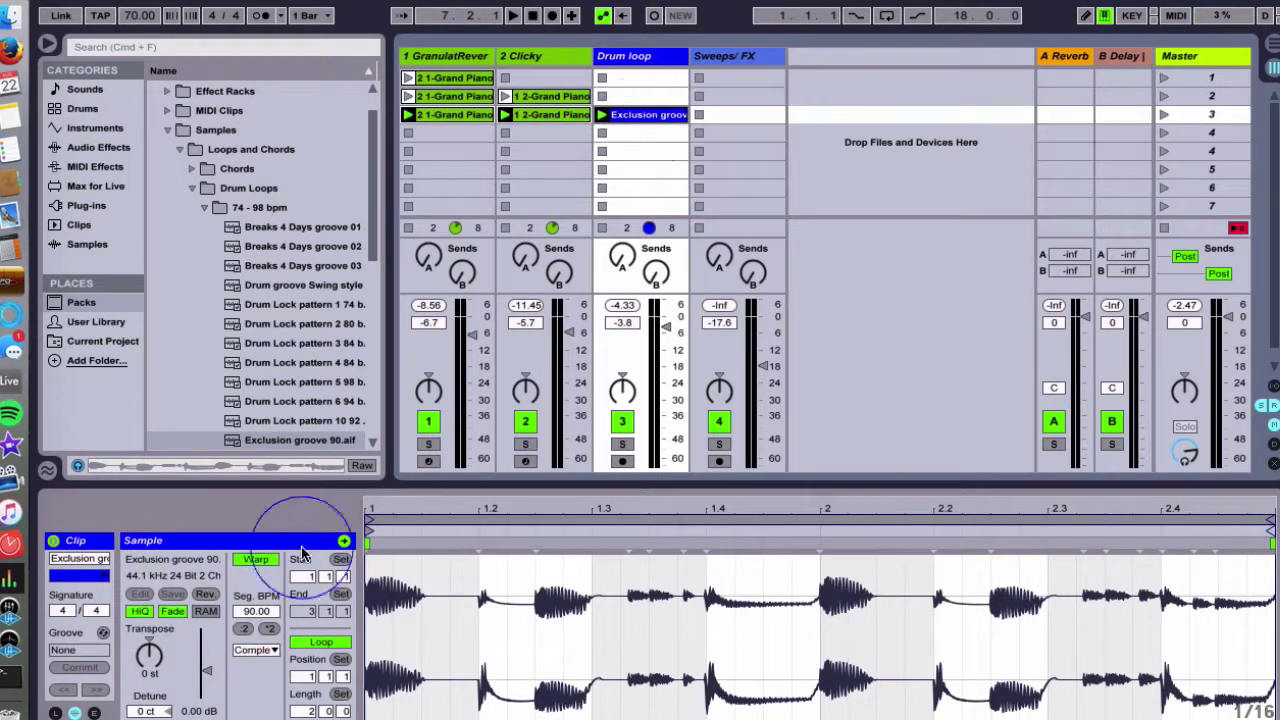
- Halve the Exclusion groove loop's Seg. BPM to 45.00 and audition it
click(244, 630)
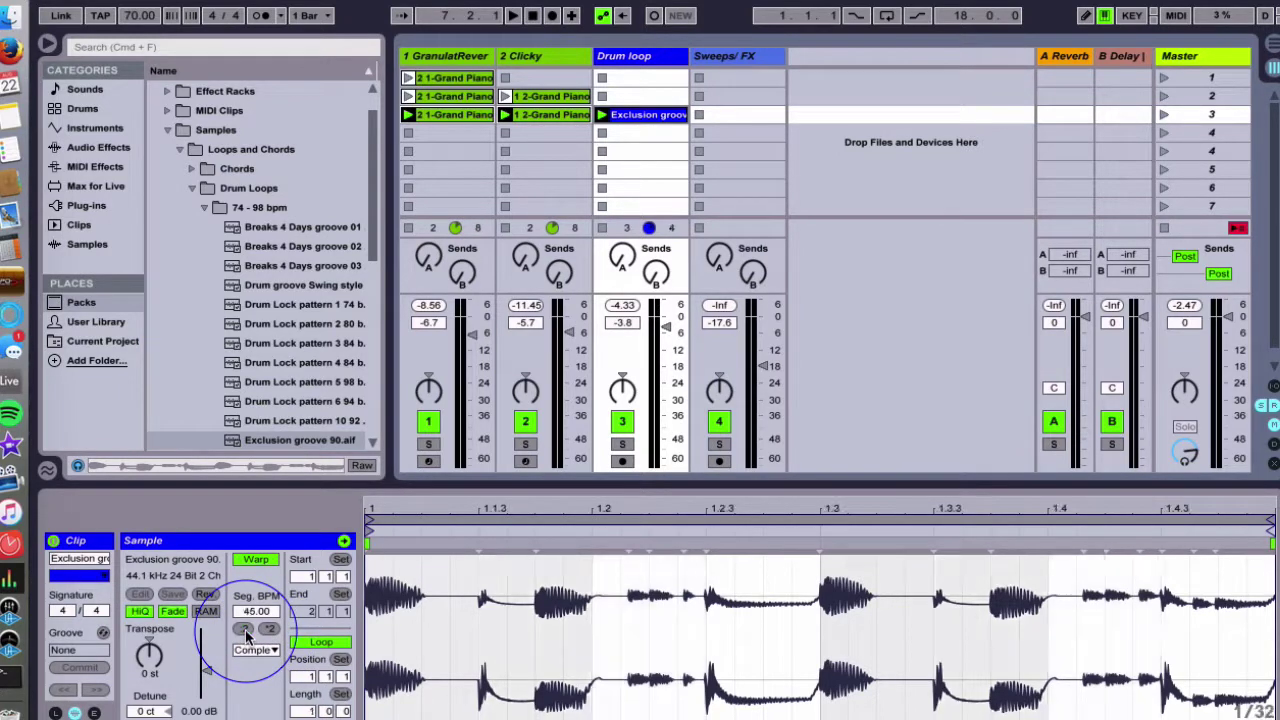
key(space)
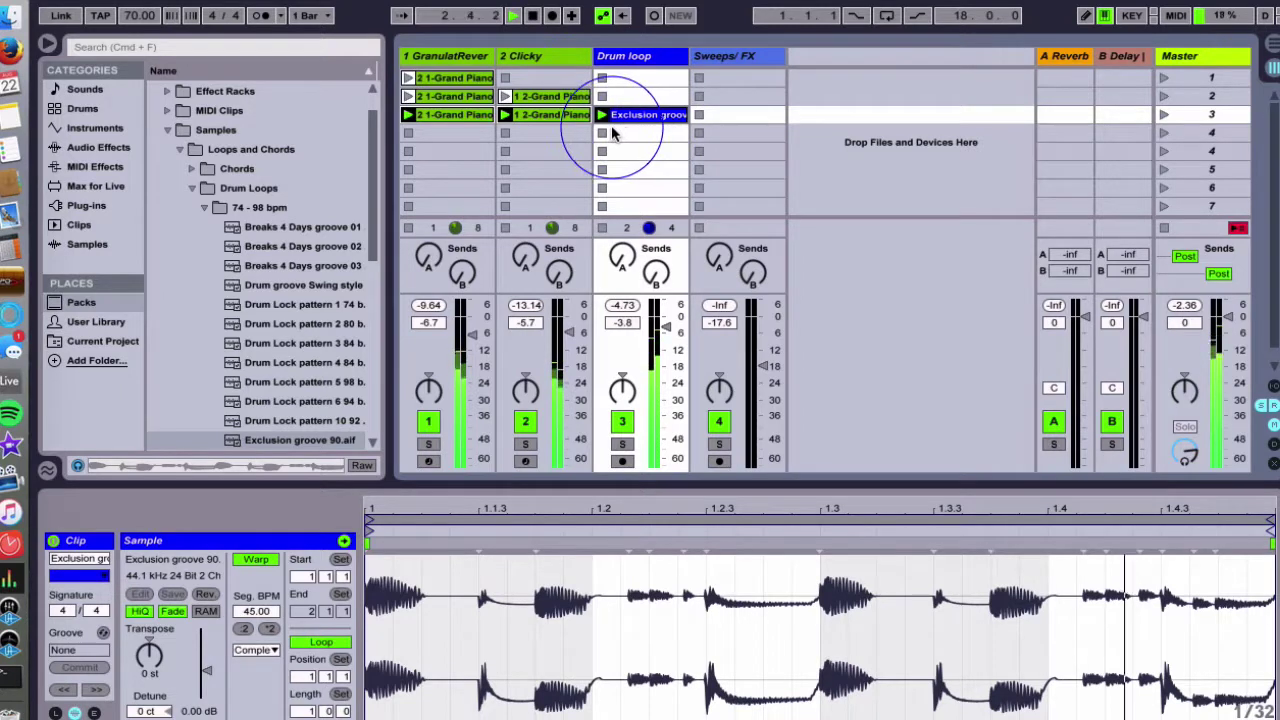
key(space)
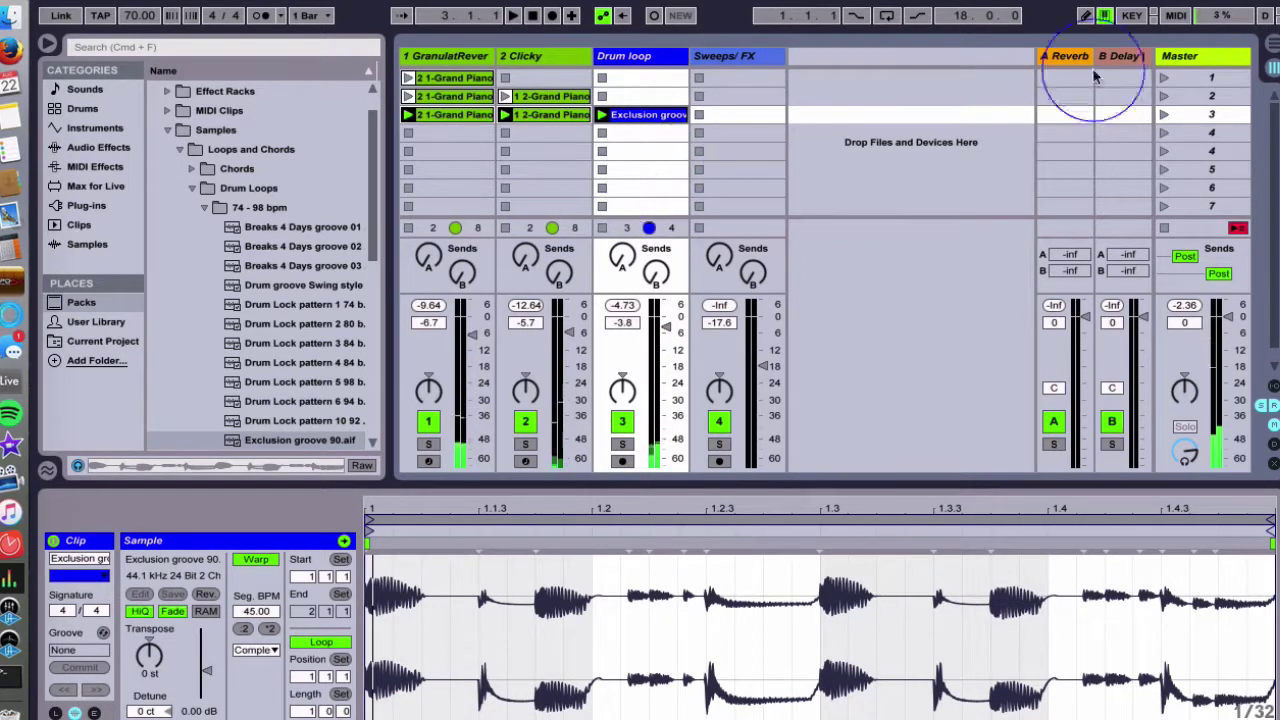
- Select the scene rows one after another in the scene launch column
click(1182, 96)
click(1185, 114)
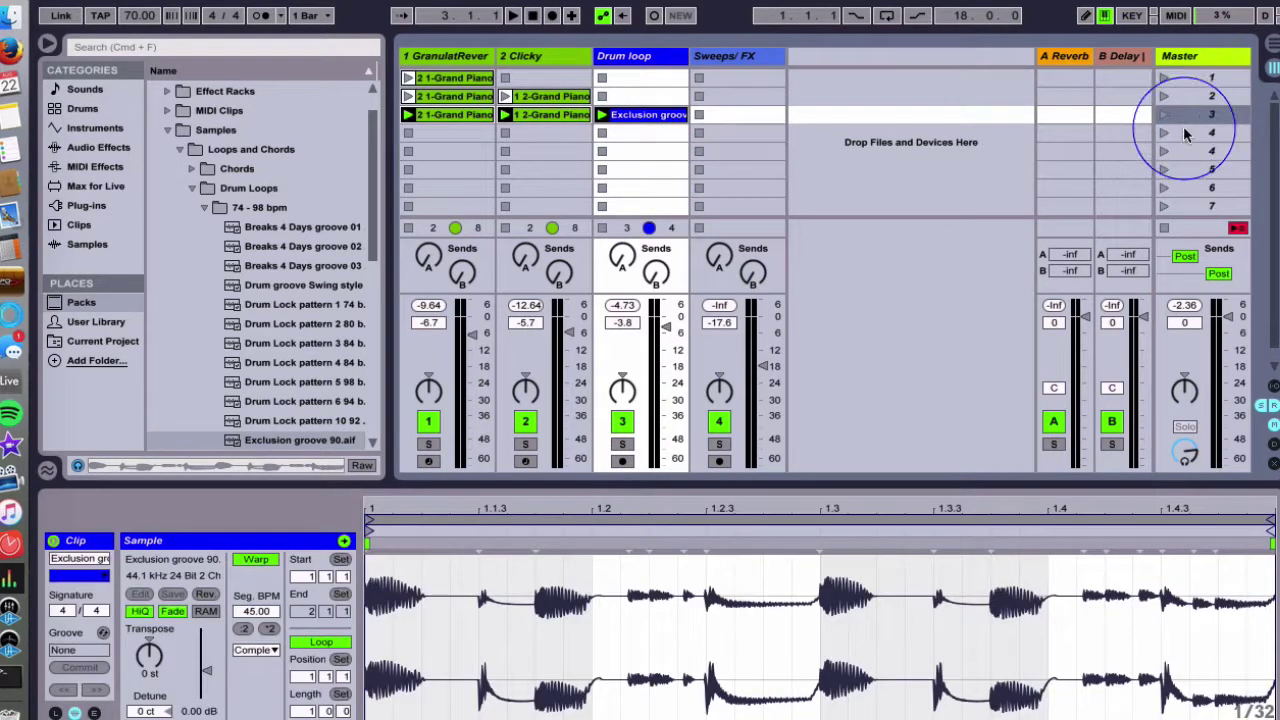
click(1186, 132)
click(1187, 114)
click(1192, 79)
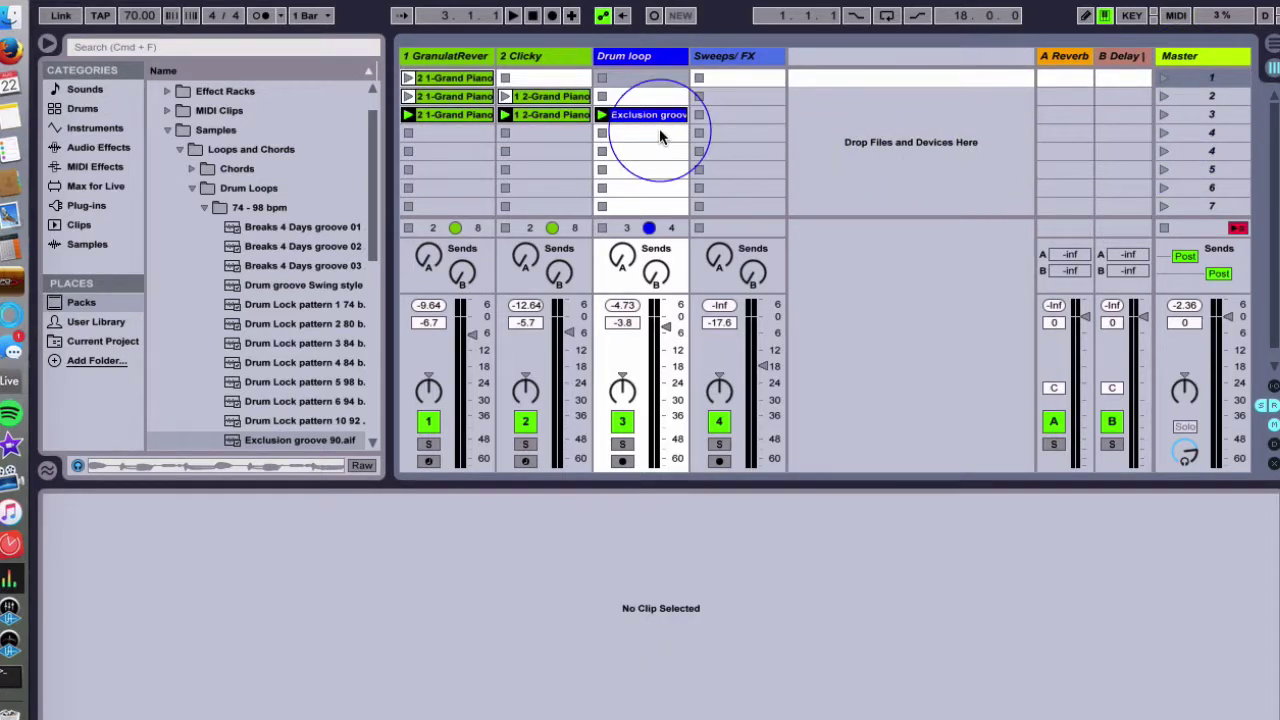
- Switch to Arrangement View to see the piano, Clicky and HipHop02 drum clips on the timeline
key(Tab)
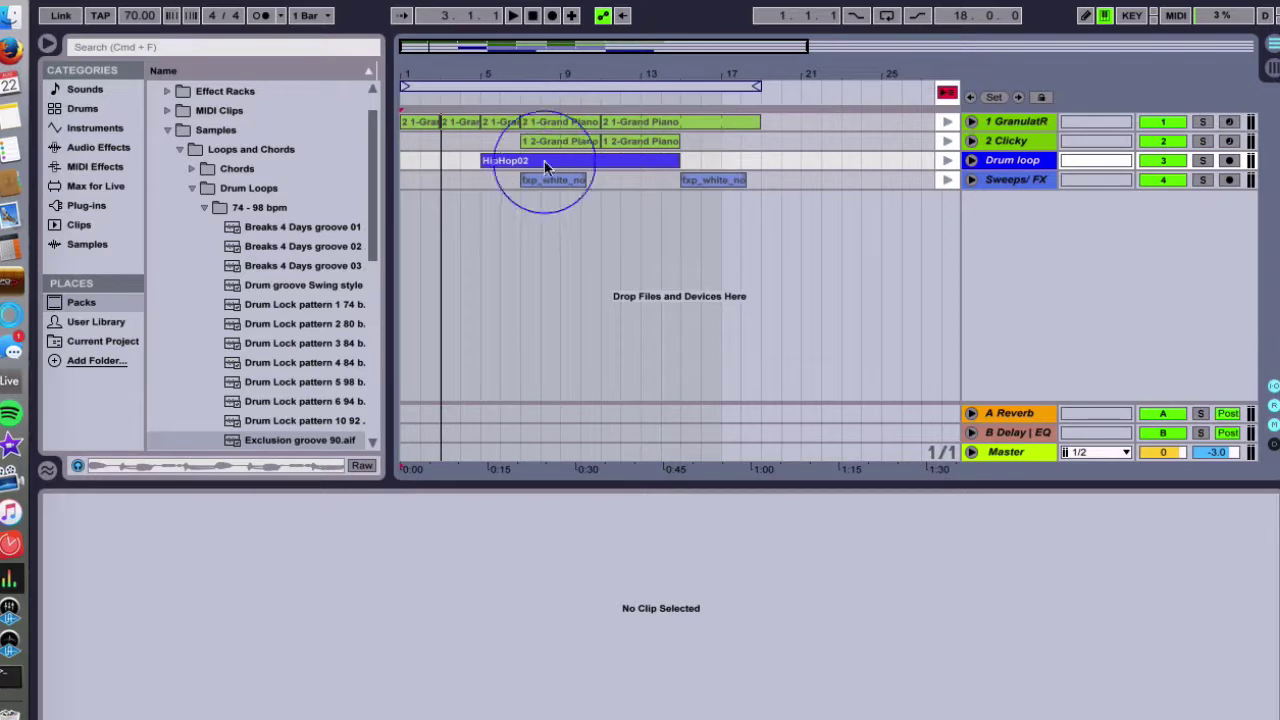